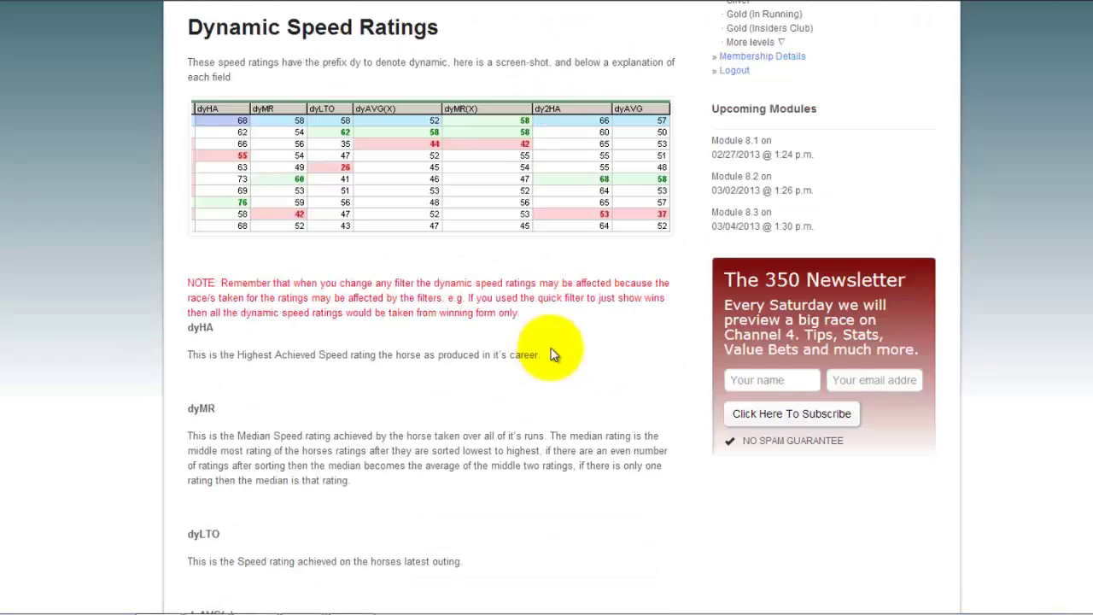
Step: Read the explanations of the dynamic speed rating fields in the "Speed Ratings, Static and Dynamic" article
scroll(551, 354, "up", 2)
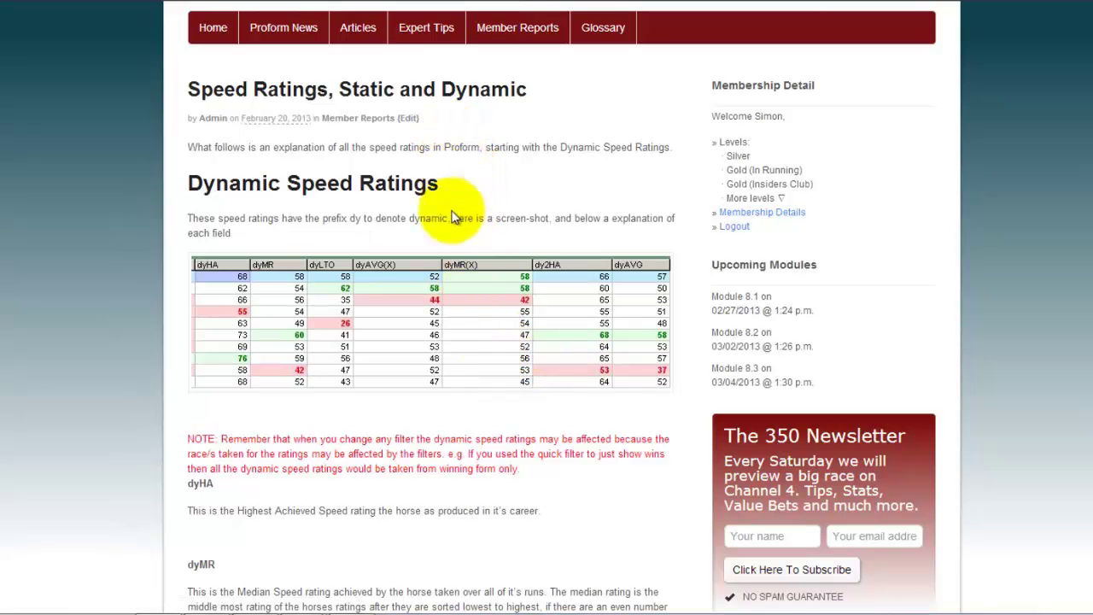
scroll(457, 355, "down", 10)
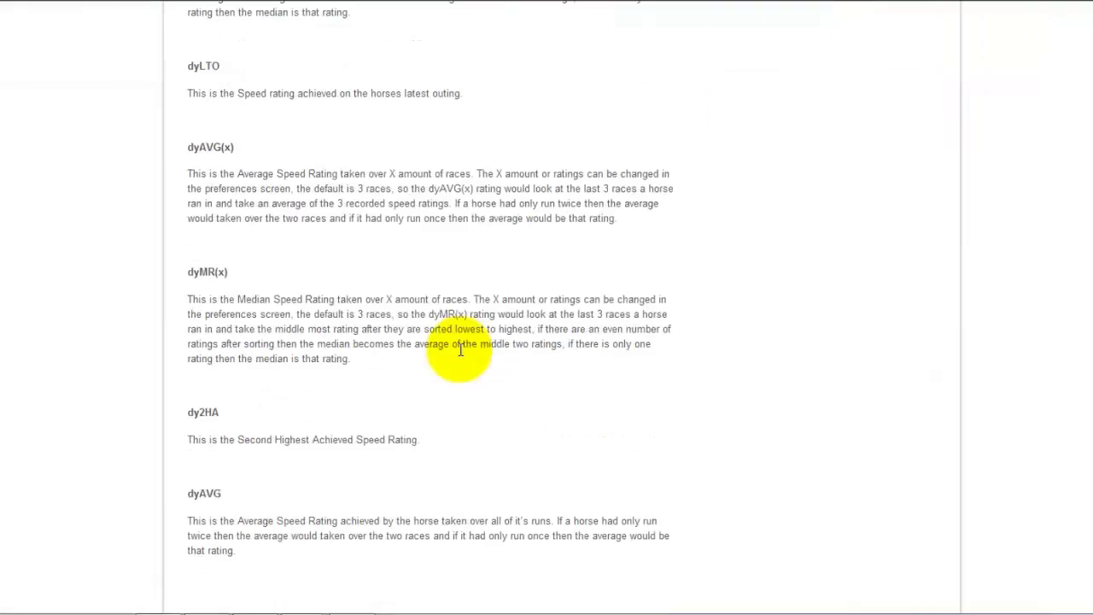
scroll(456, 365, "down", 3)
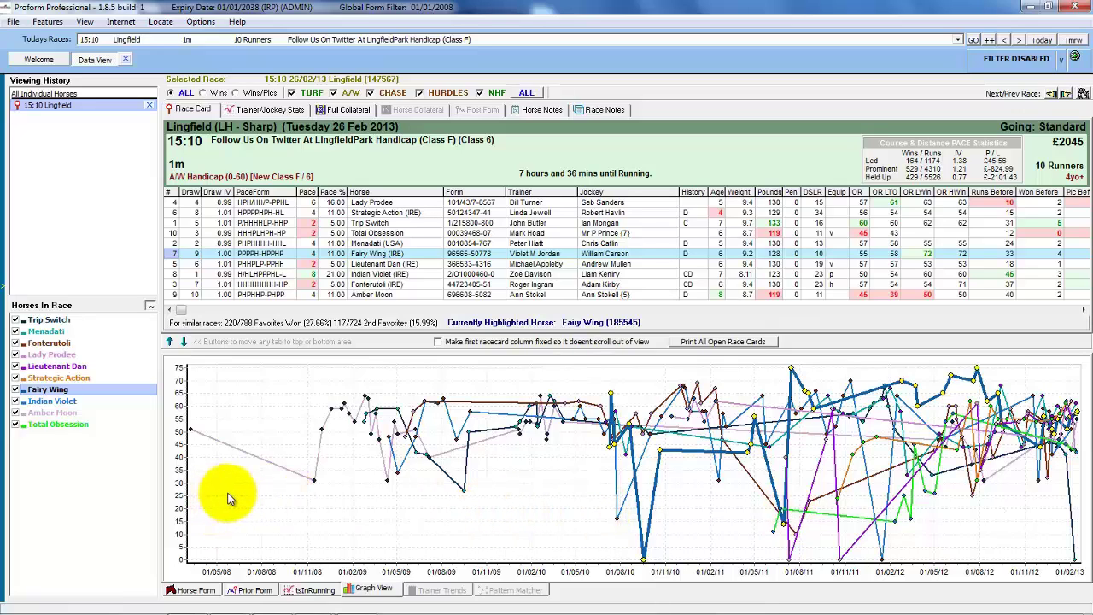
Step: In Proform Professional, check Fairy Wing's past form and inspect Lieutenant Dan's recent speed ratings on the race graph
left_click(191, 590)
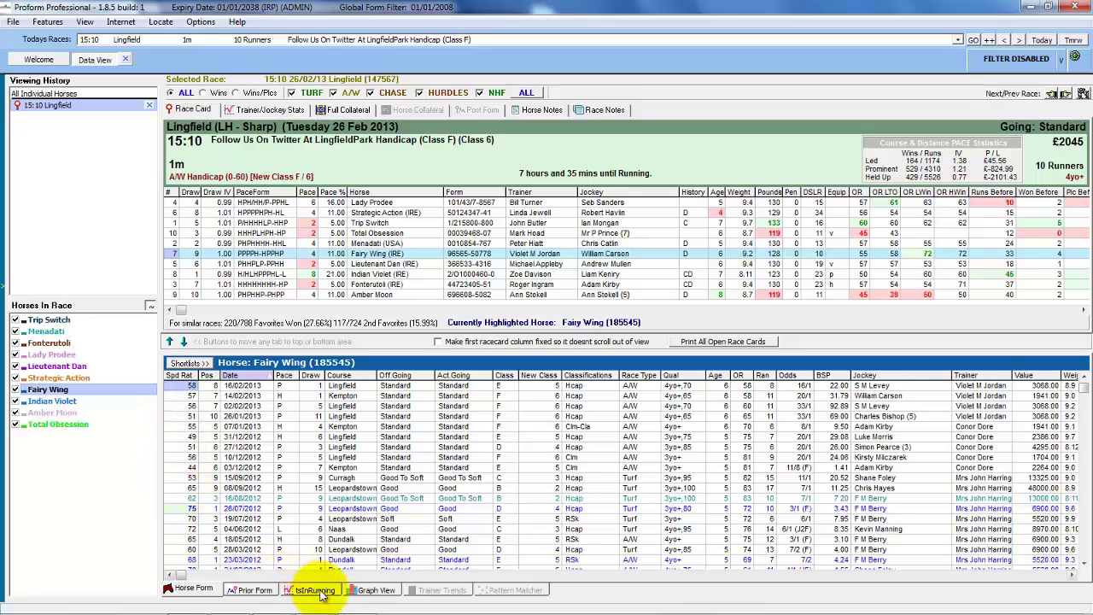
left_click(369, 590)
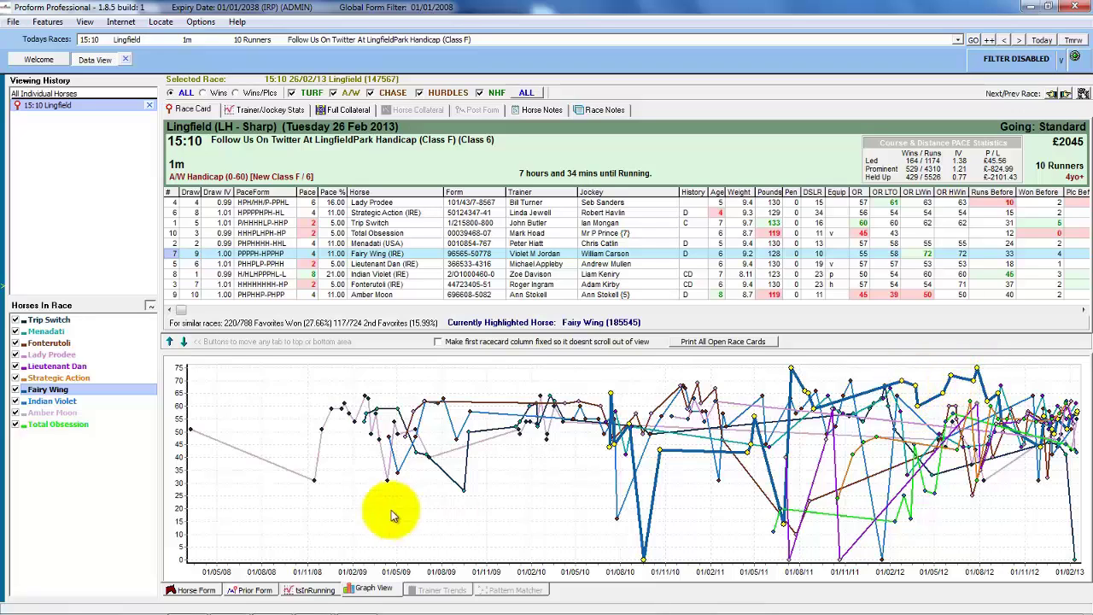
left_click(72, 367)
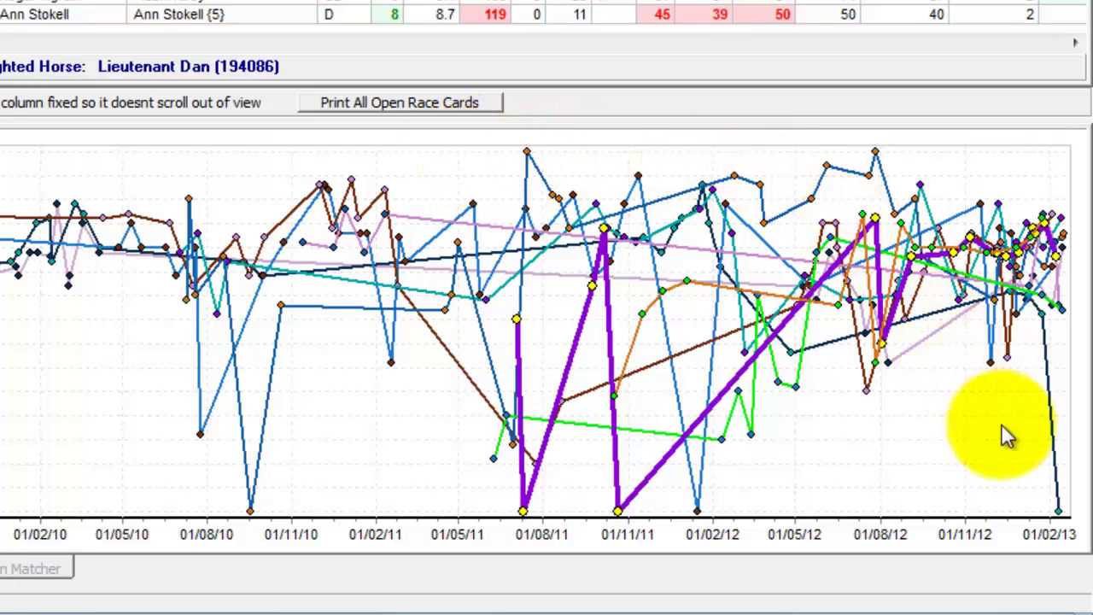
left_click_drag(1050, 478, 1065, 474)
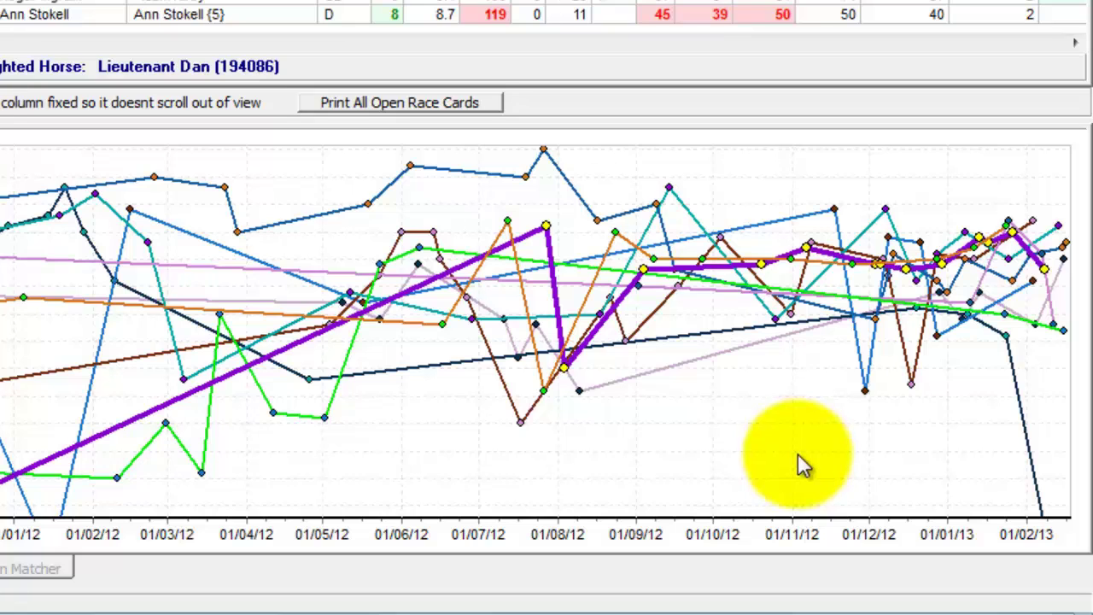
left_click_drag(798, 455, 567, 312)
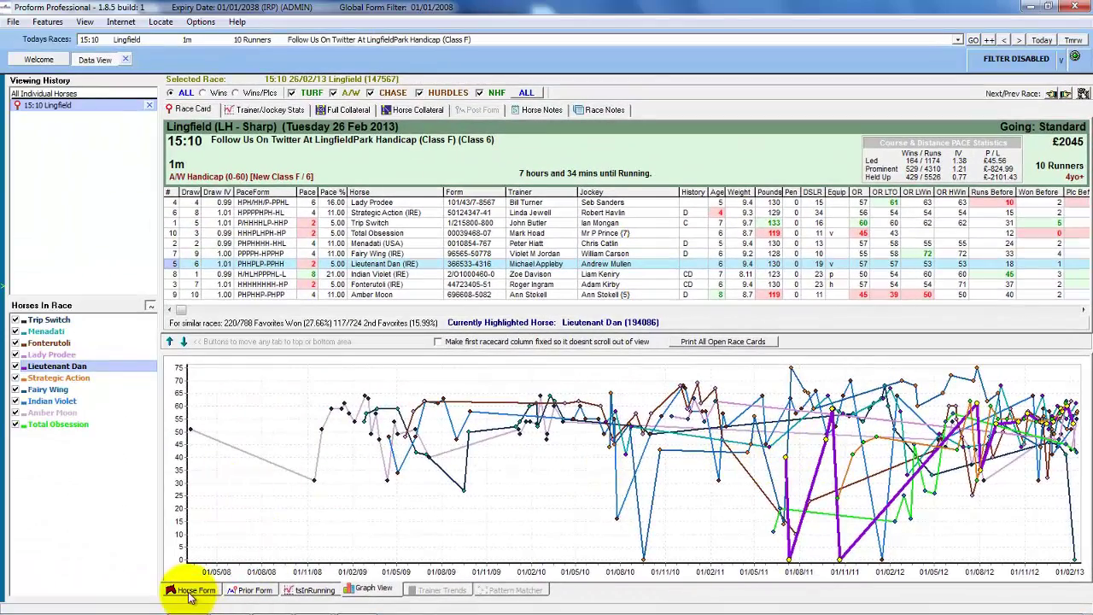
Step: Display Lieutenant Dan's past form and apply a quick filter for all-weather (A/W) races only
left_click(189, 594)
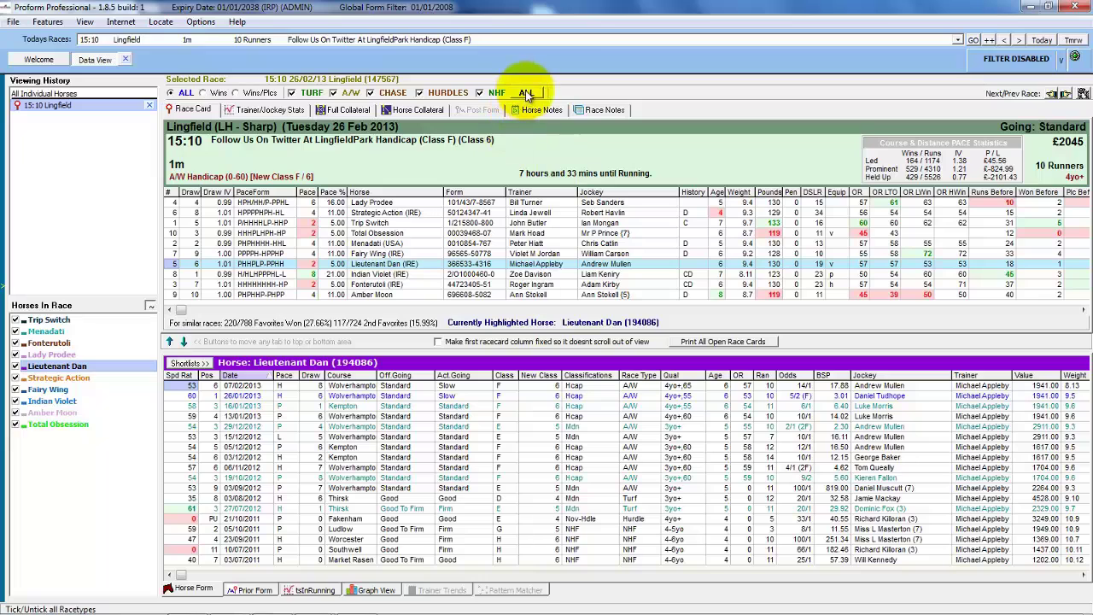
left_click(349, 93)
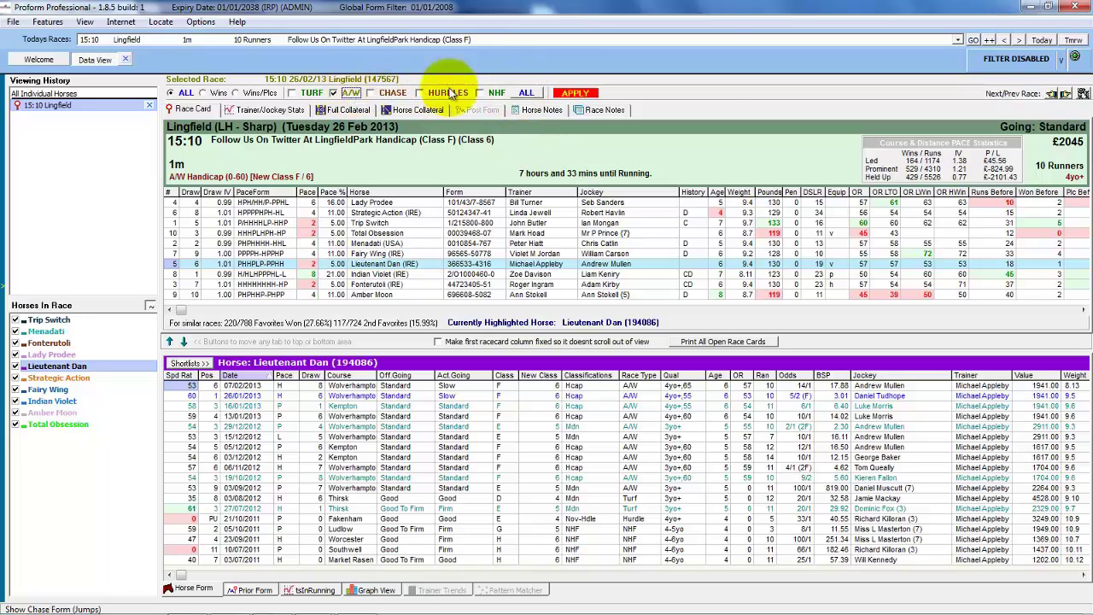
left_click(578, 92)
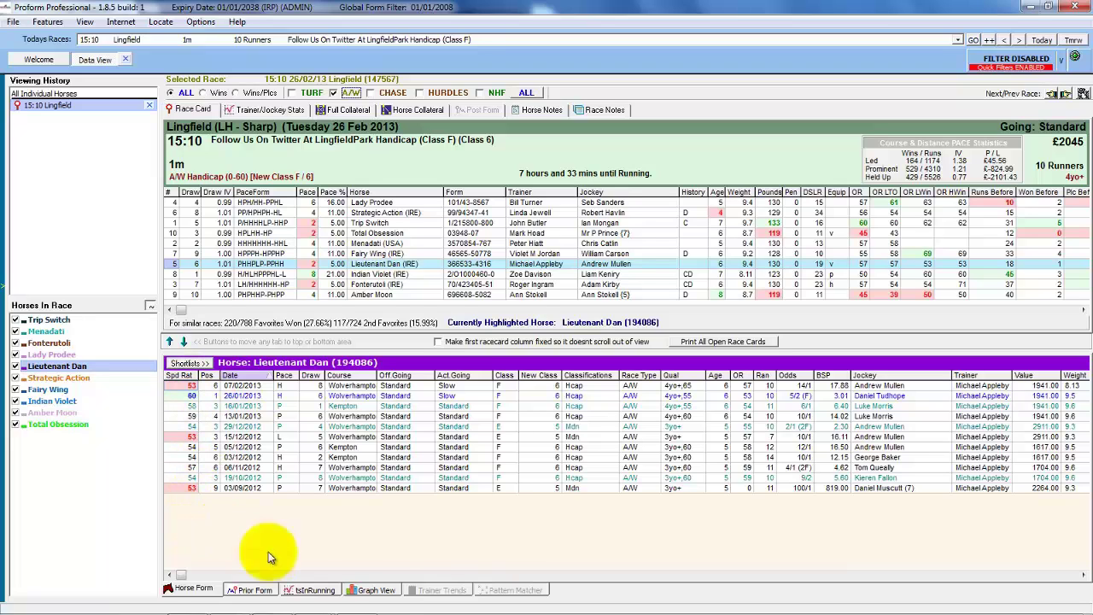
Step: View Fairy Wing's filtered ratings on the graph and the prior form list for all runners in the race
left_click(375, 590)
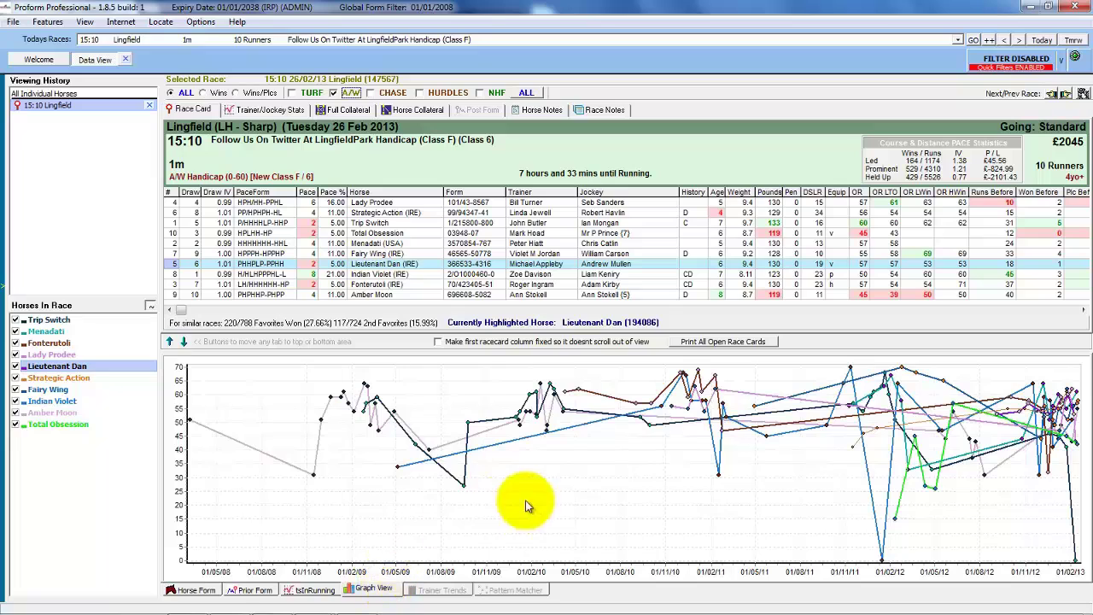
left_click(58, 389)
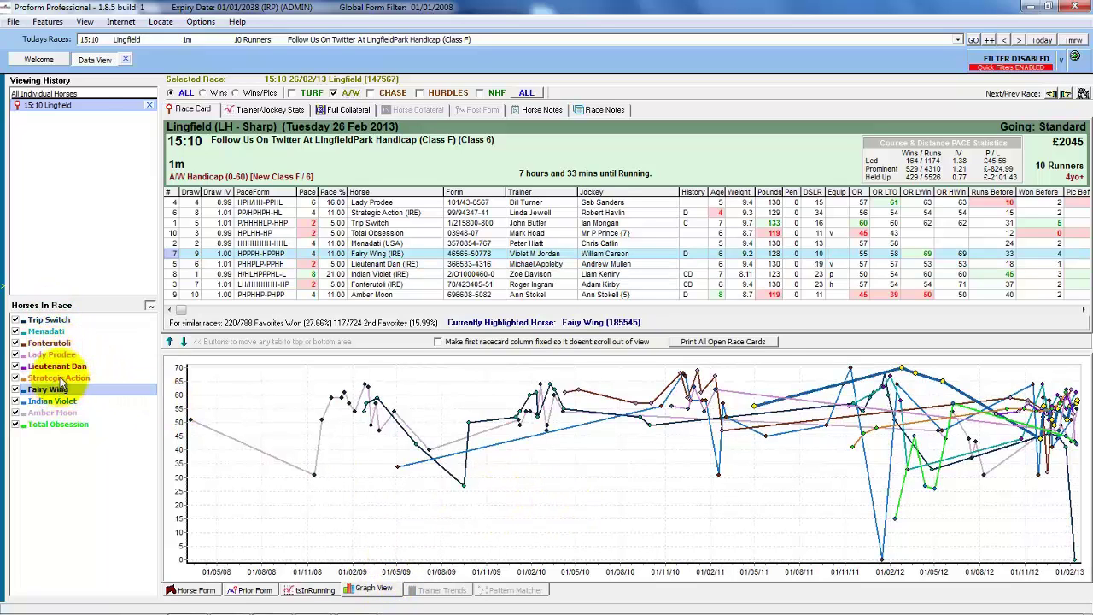
left_click(249, 589)
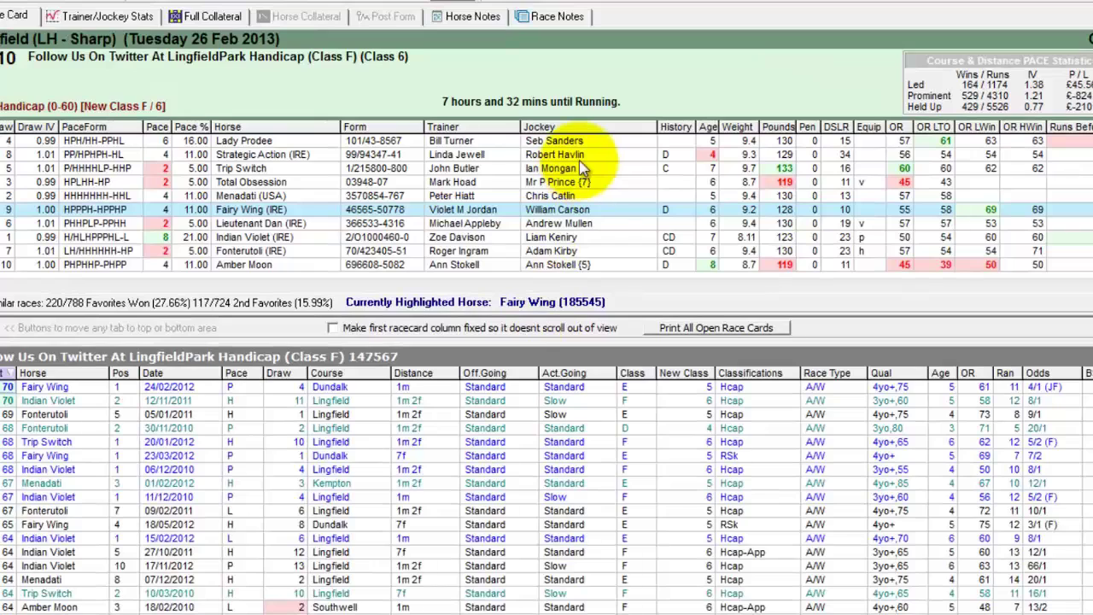
Step: Show the dyHA, dyMR, dyLTO, dyAVG(X), dyMR(X), dy2HA and dyAVG columns in the race card
right_click(546, 126)
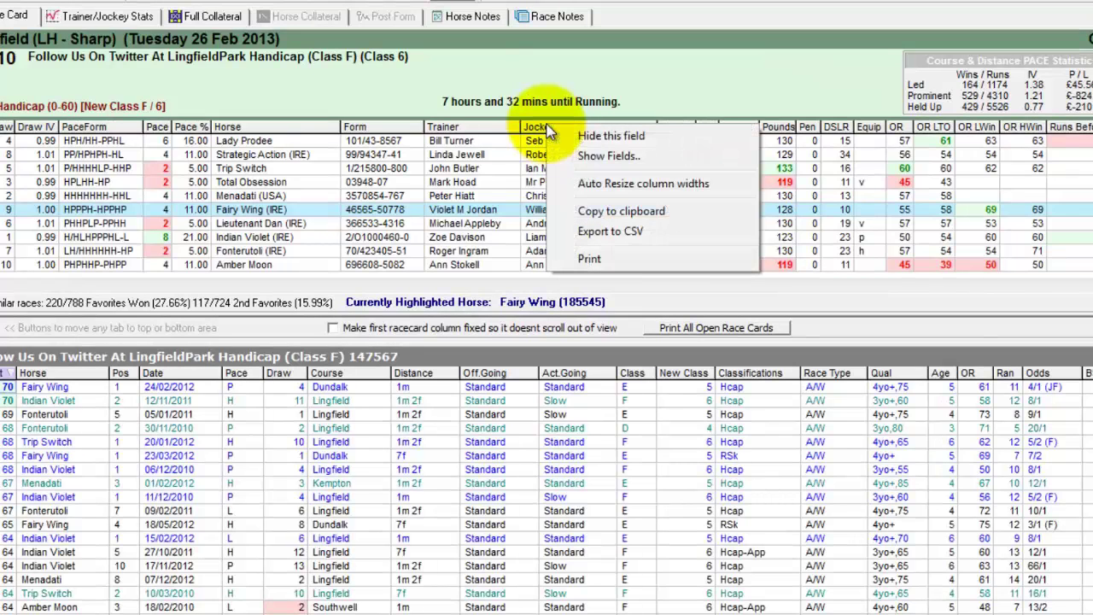
left_click(625, 155)
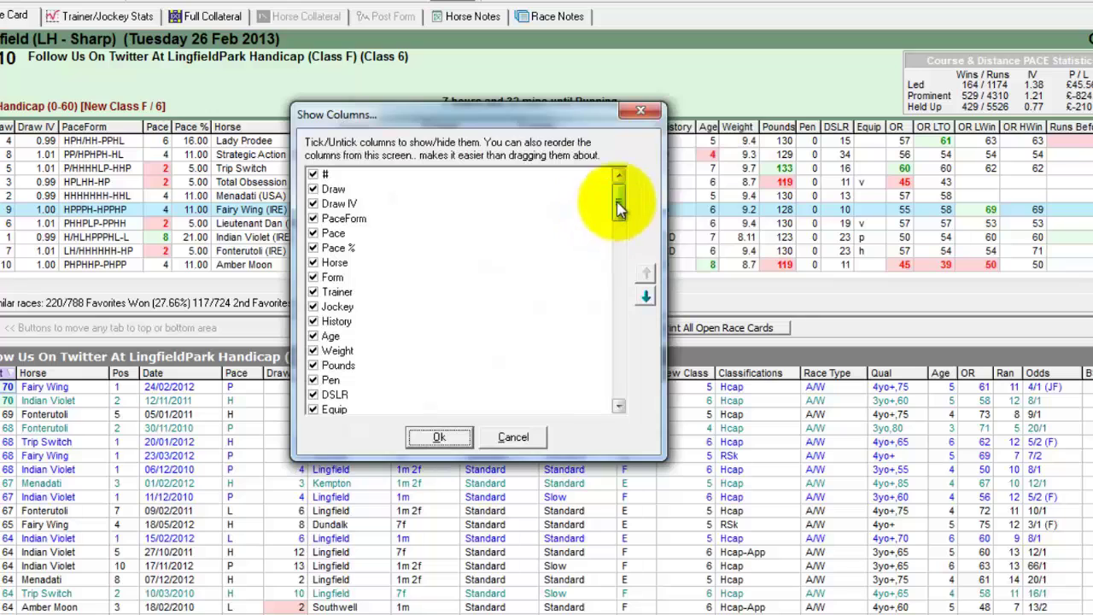
left_click_drag(618, 202, 620, 280)
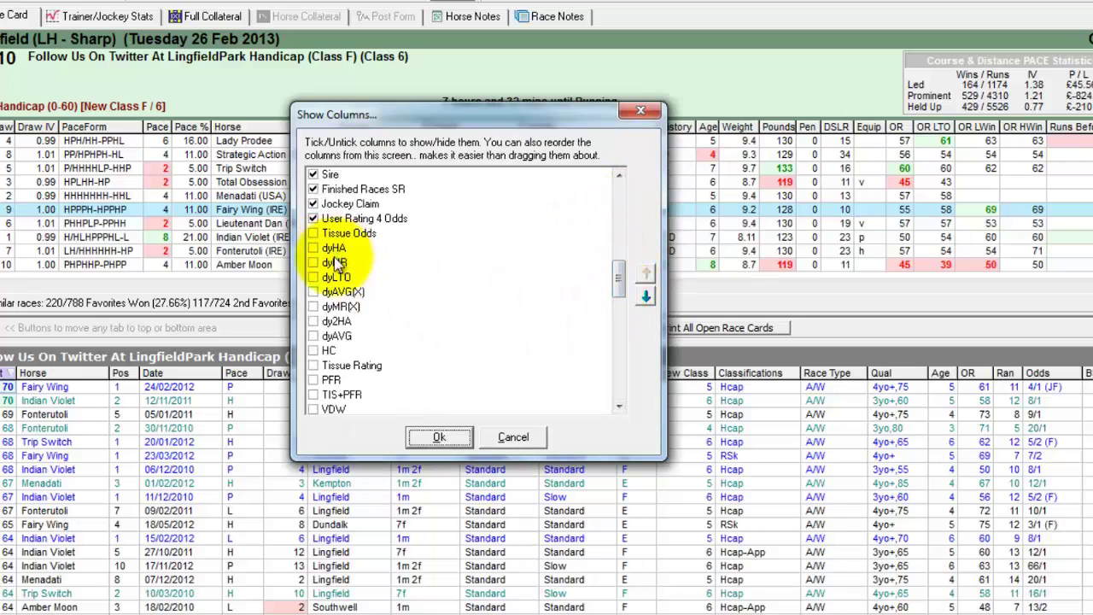
left_click_drag(619, 280, 621, 376)
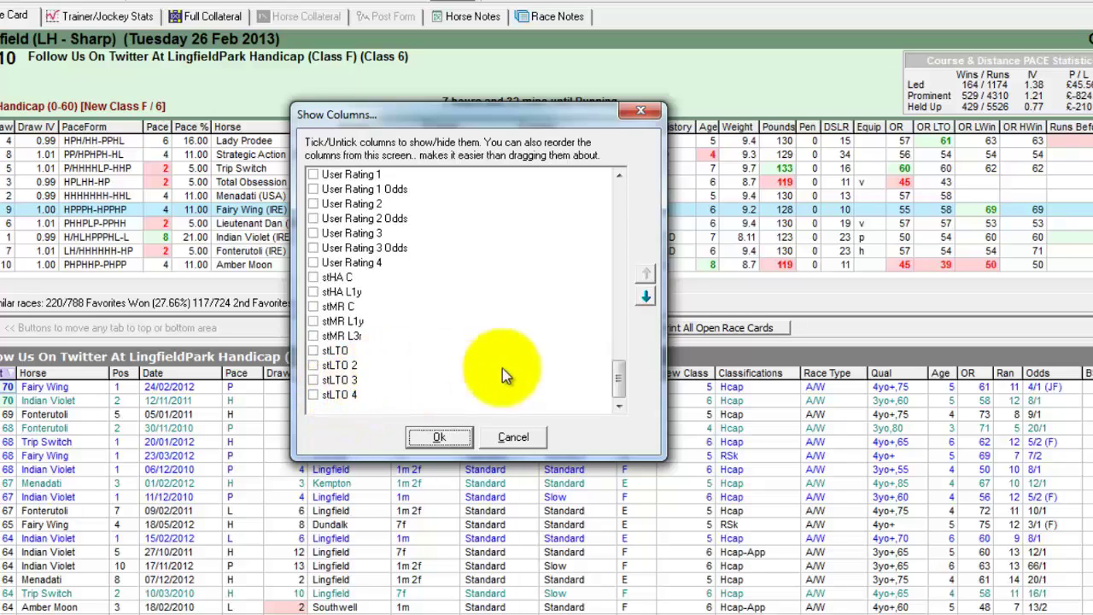
left_click_drag(620, 389, 630, 288)
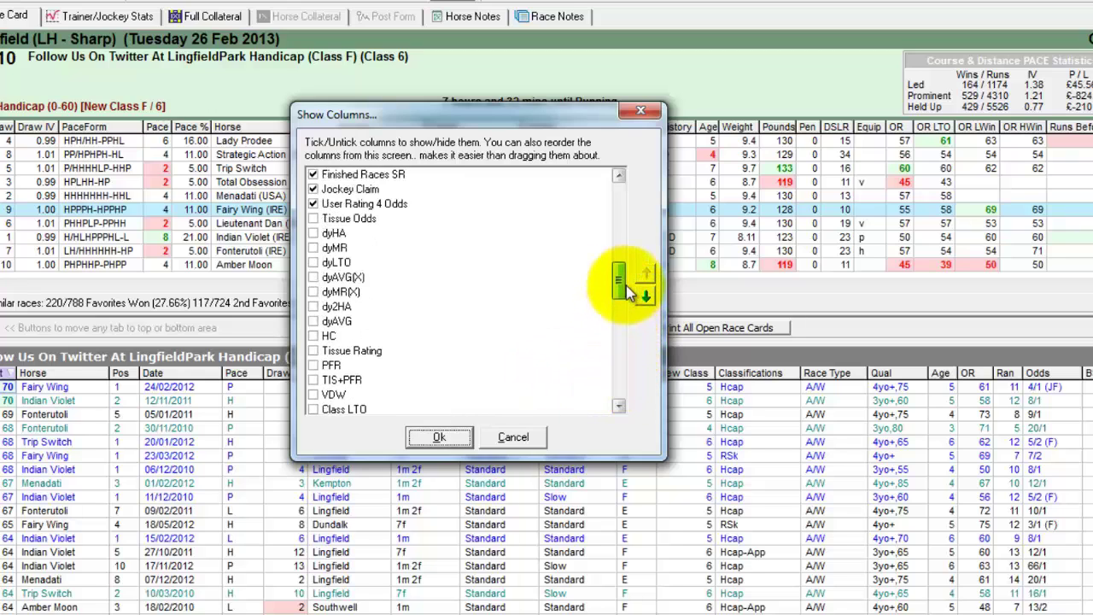
left_click(314, 233)
left_click(313, 248)
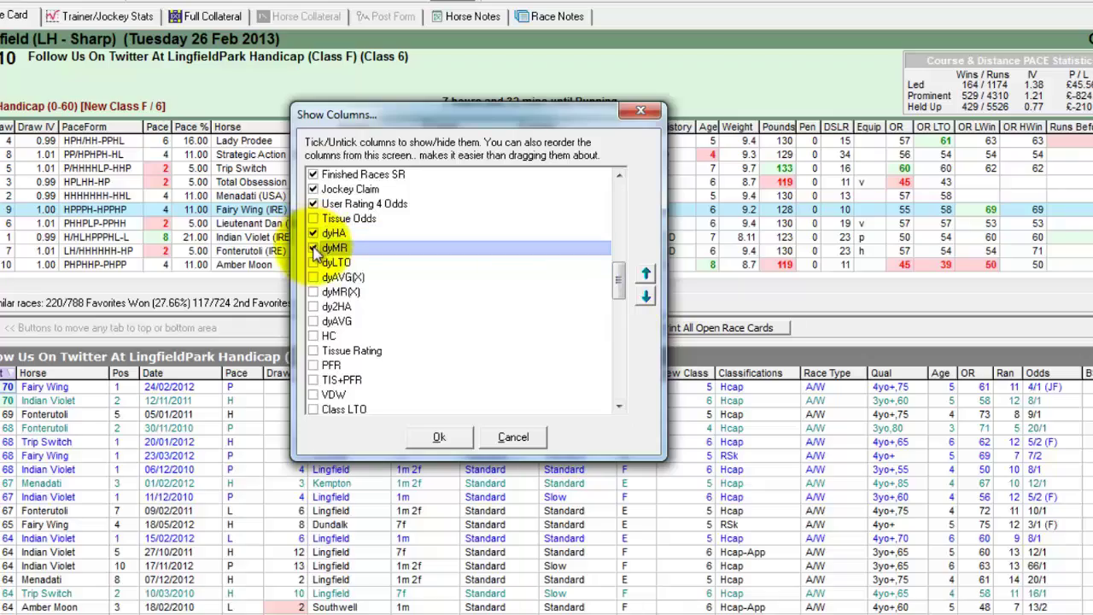
left_click(313, 262)
left_click(314, 277)
left_click(313, 291)
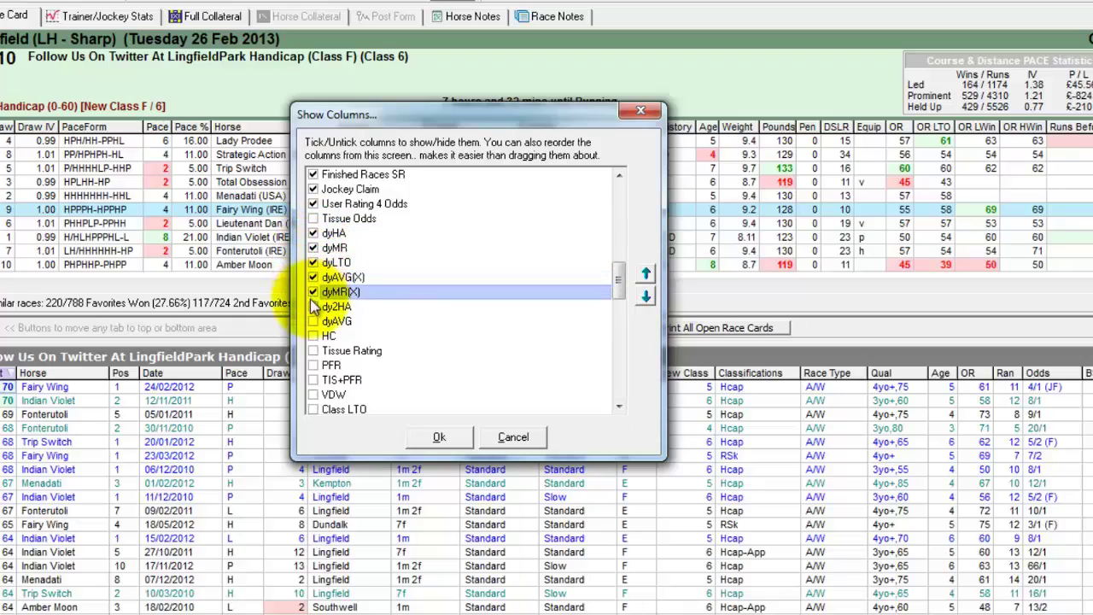
left_click(313, 306)
left_click(314, 320)
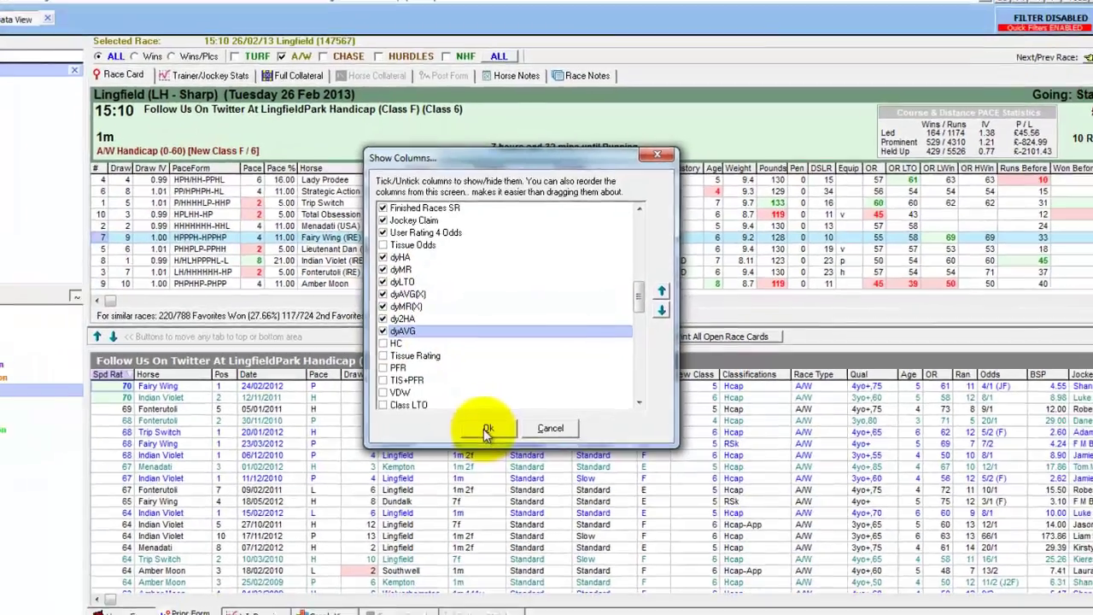
left_click(438, 436)
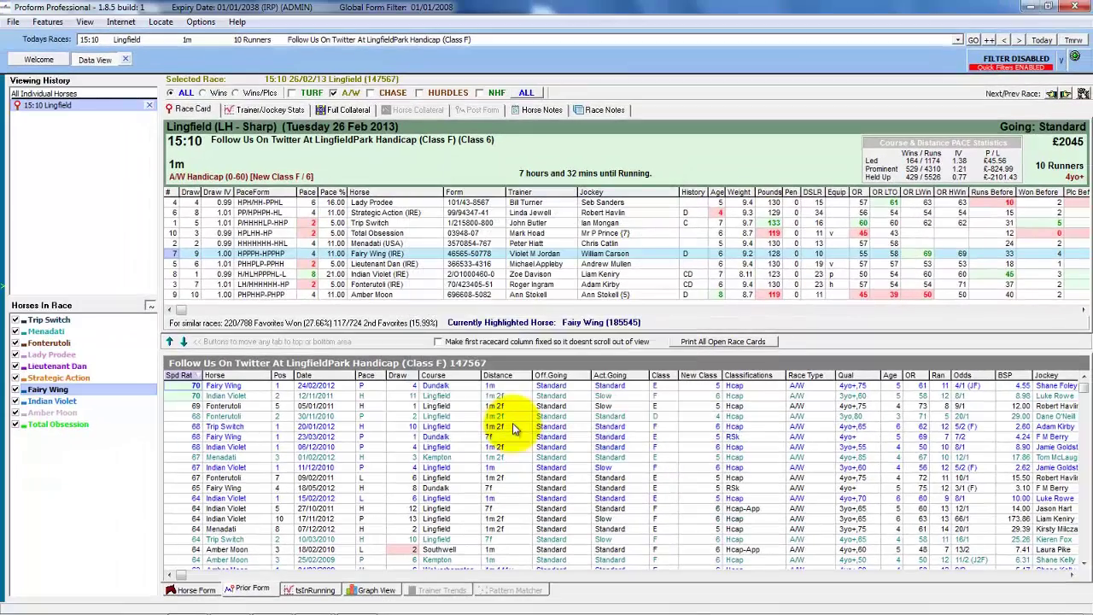
Step: Auto-resize the race card's column widths and display the dynamic speed rating columns in full
left_click(1033, 310)
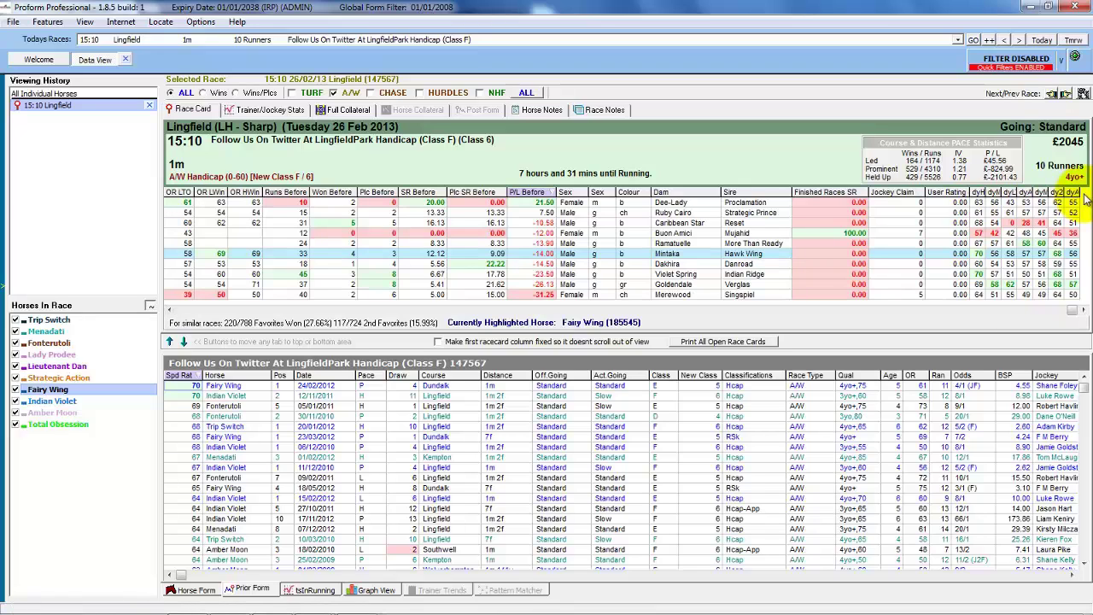
right_click(982, 195)
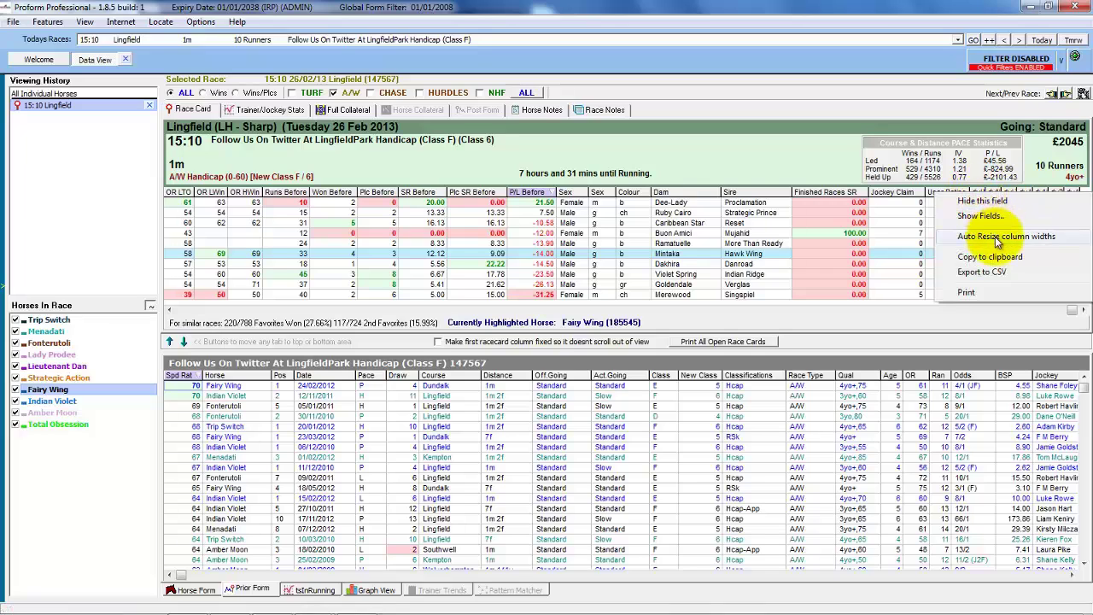
left_click(997, 238)
left_click(1067, 312)
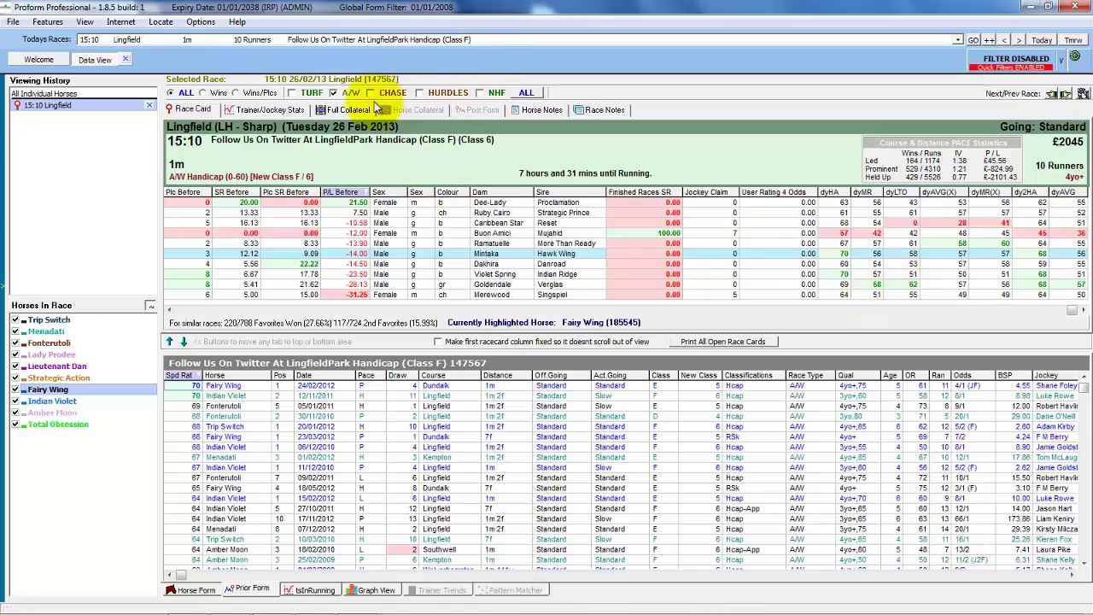
Step: Change the race-type quick filter from all-weather to hurdles only and apply it
left_click(339, 95)
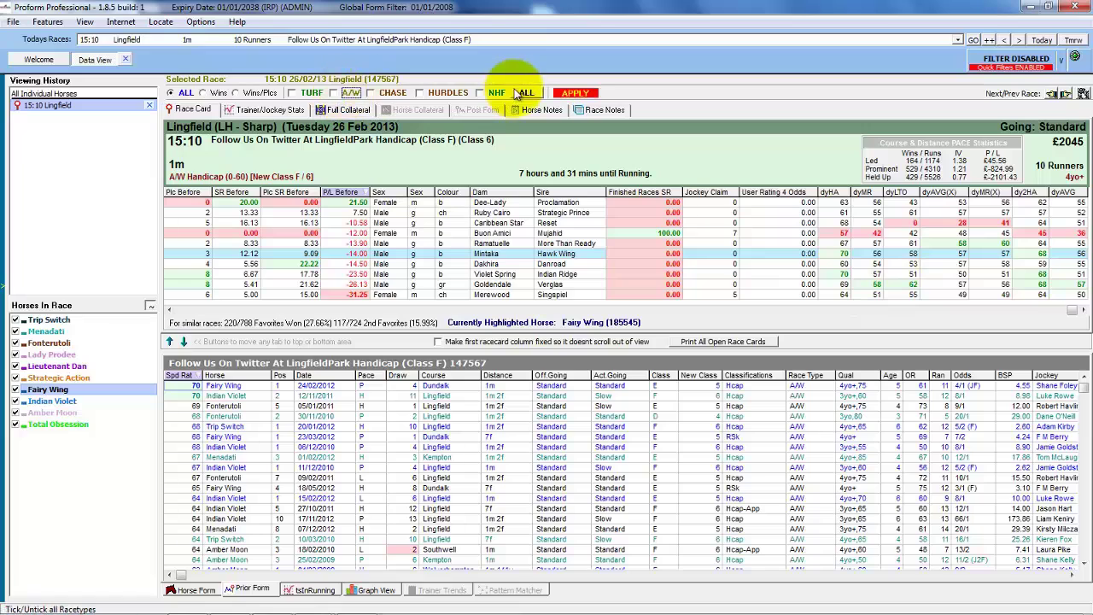
left_click(436, 93)
left_click(569, 96)
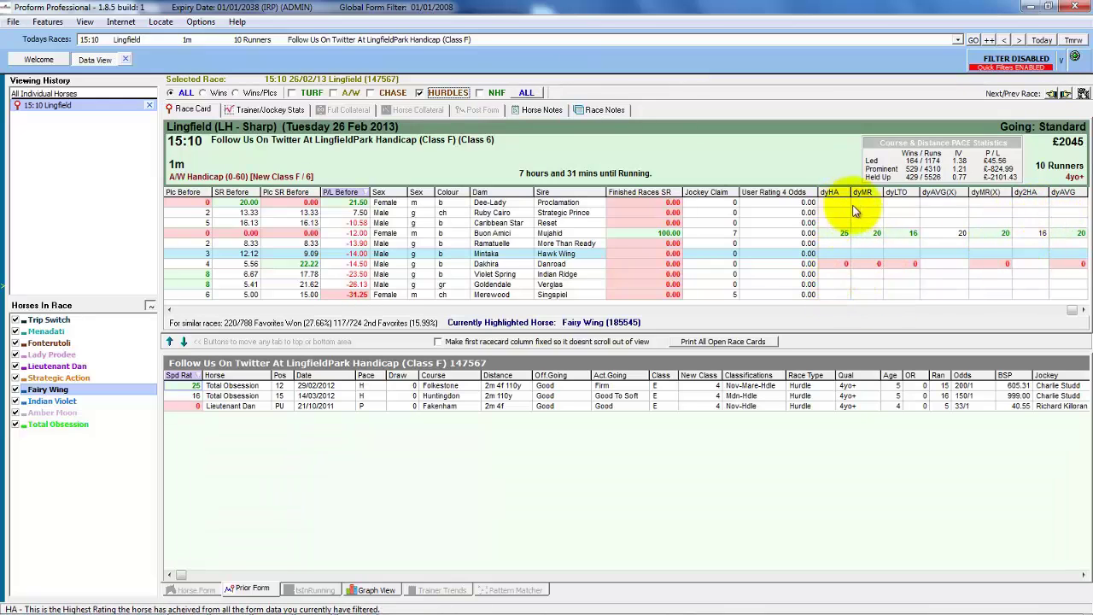
Step: Replace the hurdles quick filter with all-weather (A/W) races only and apply it
left_click(422, 94)
left_click(348, 96)
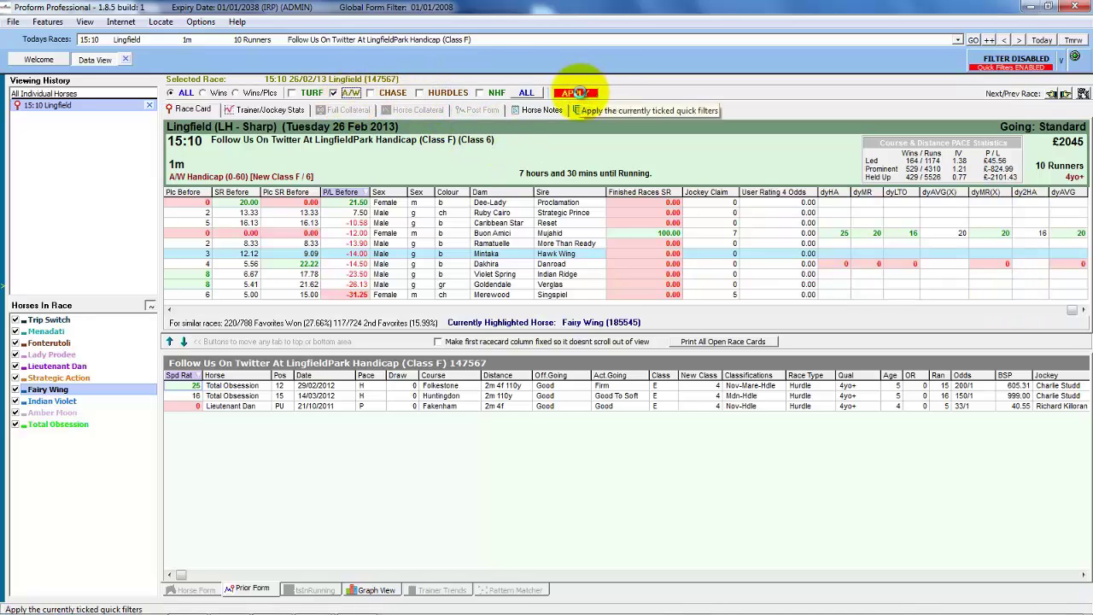
left_click(585, 94)
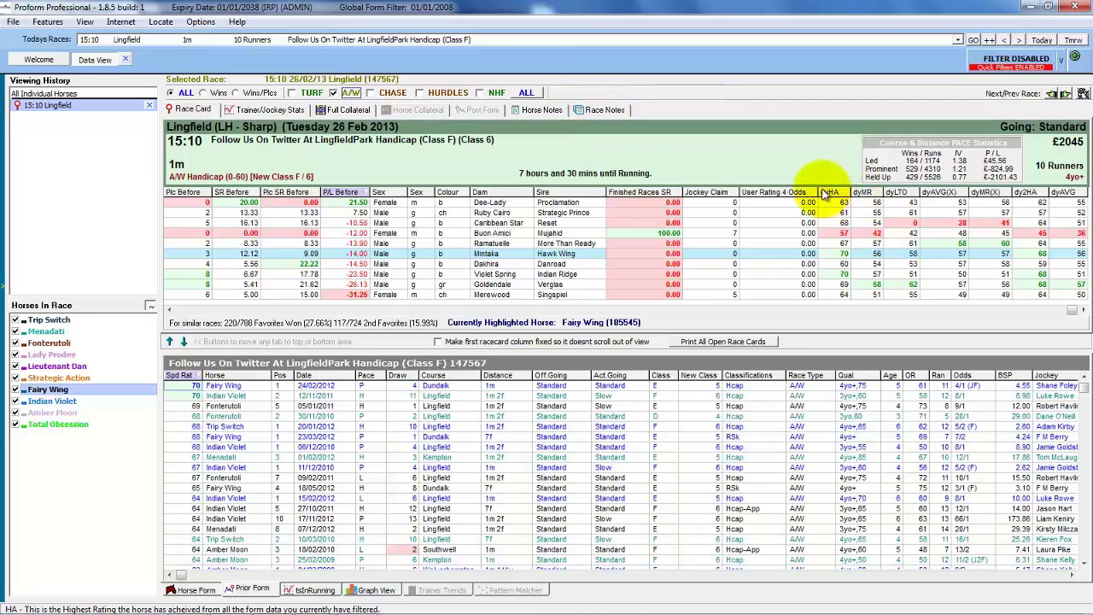
mouse_move(835, 191)
left_mouse_down()
mouse_move(692, 199)
mouse_move(832, 191)
left_mouse_up()
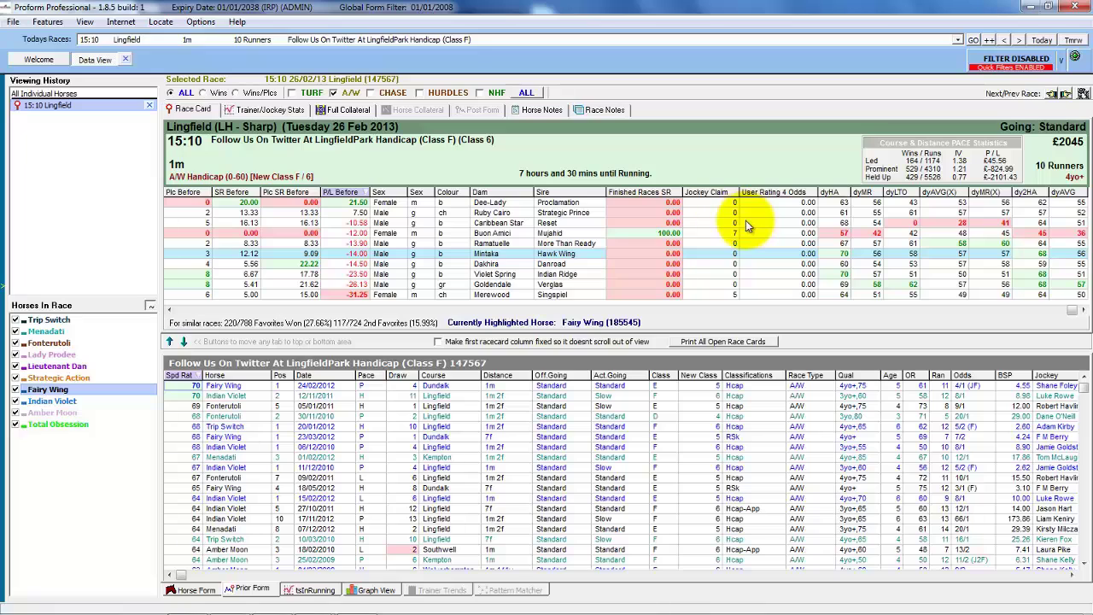
Step: Compare Lieutenant Dan's and Fairy Wing's lines on the speed rating graph with the race card's dynamic ratings
left_click(372, 589)
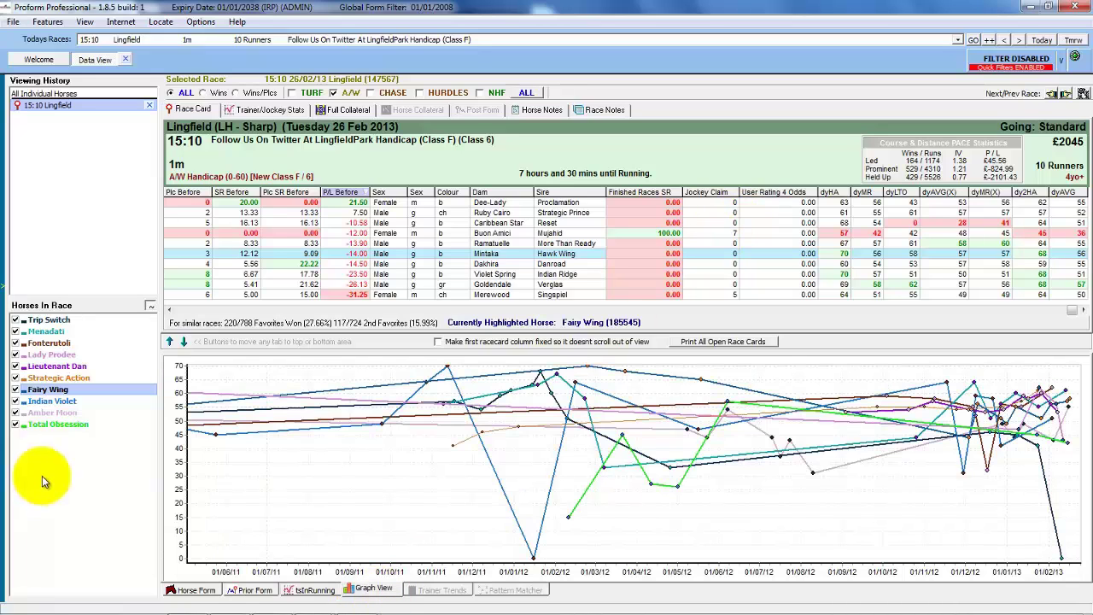
left_click(78, 366)
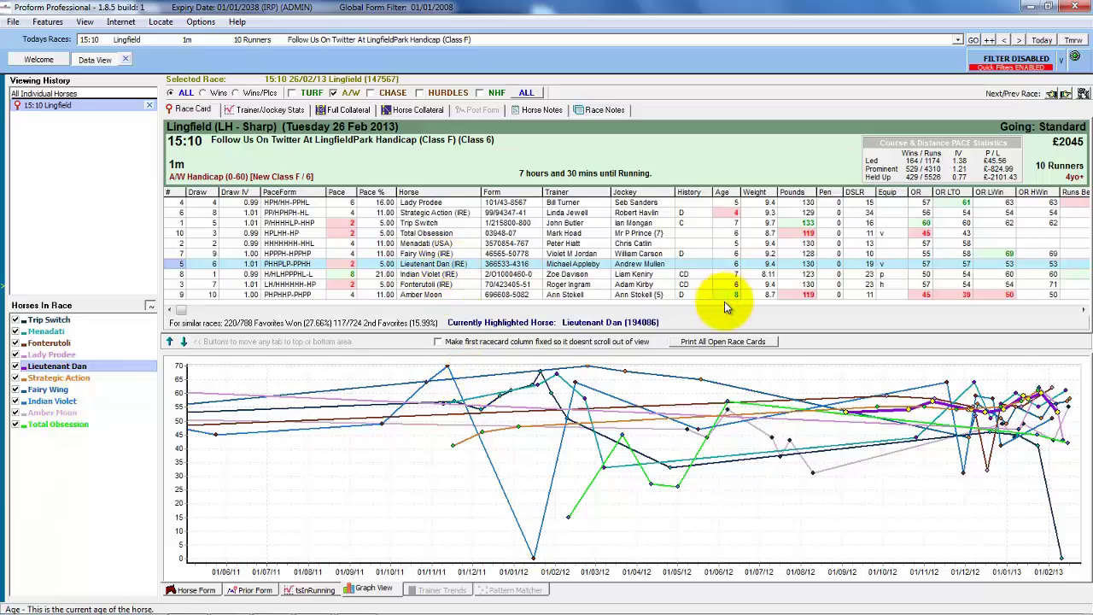
left_click(724, 309)
left_click(1050, 313)
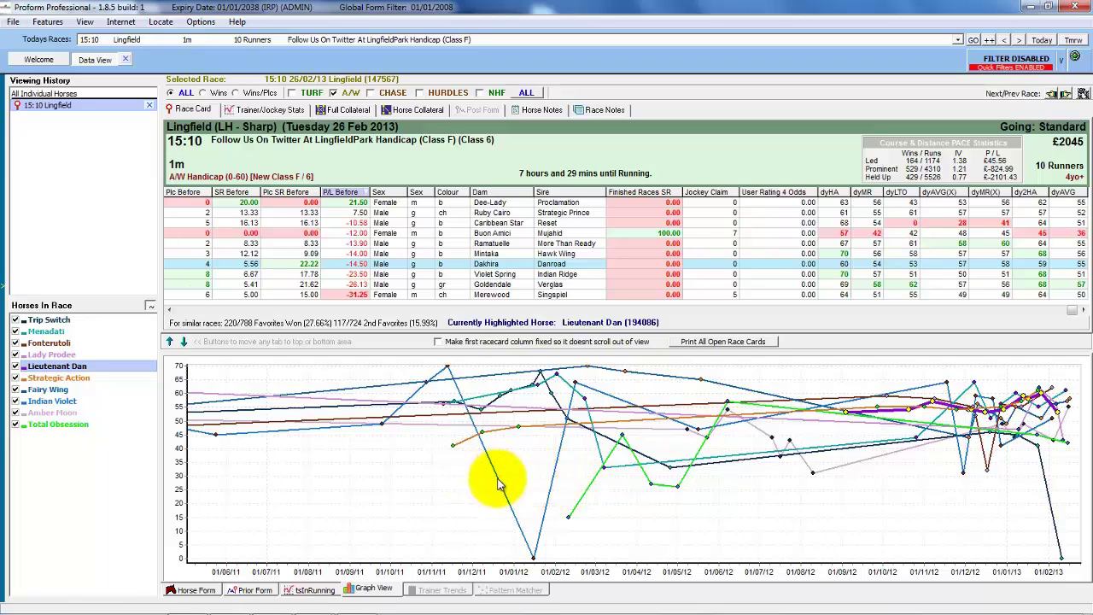
left_click(48, 391)
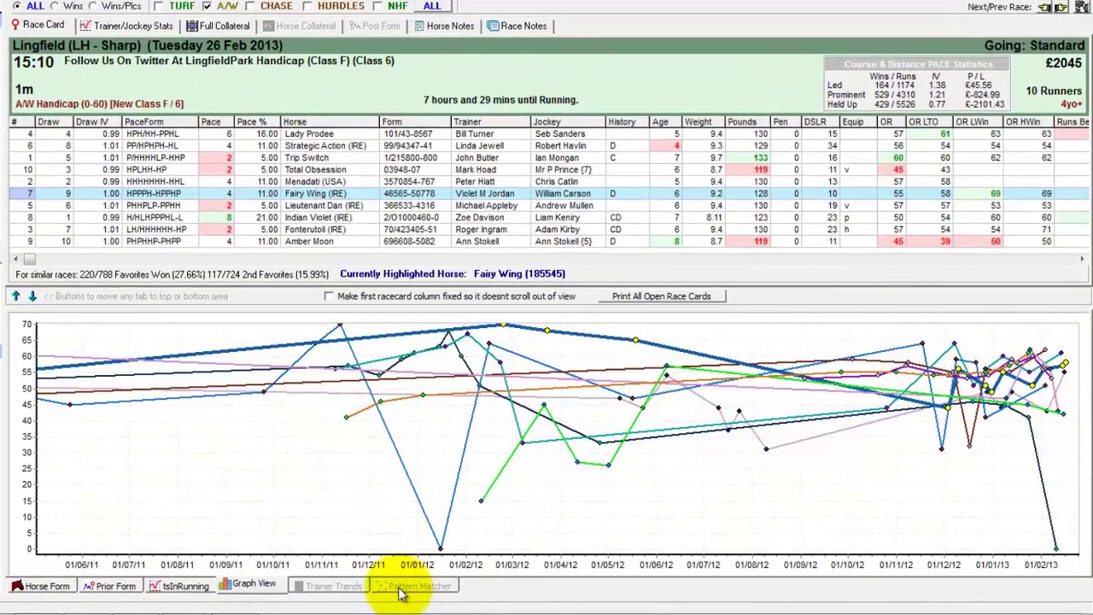
Step: View Fairy Wing's results with speed ratings in the original Pattern Matcher, and switch the matcher off
left_click(400, 589)
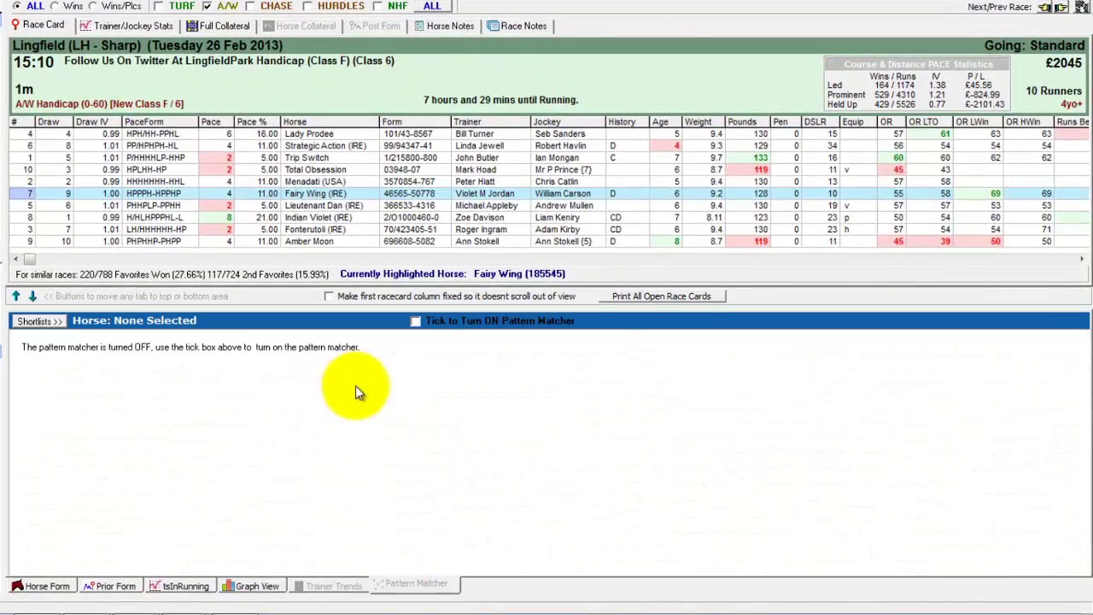
left_click(414, 322)
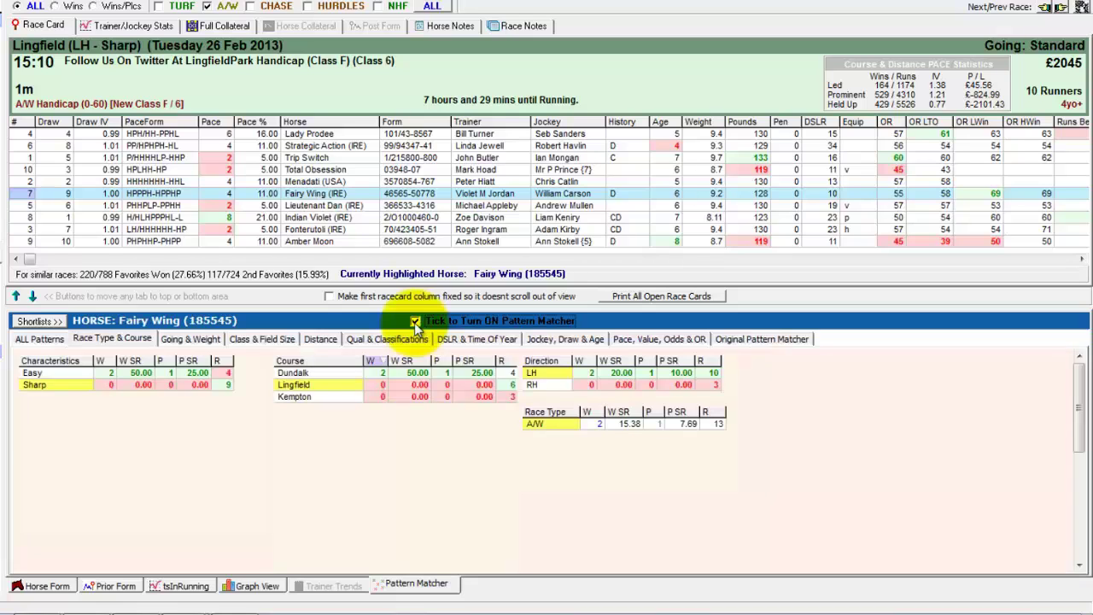
left_click(757, 340)
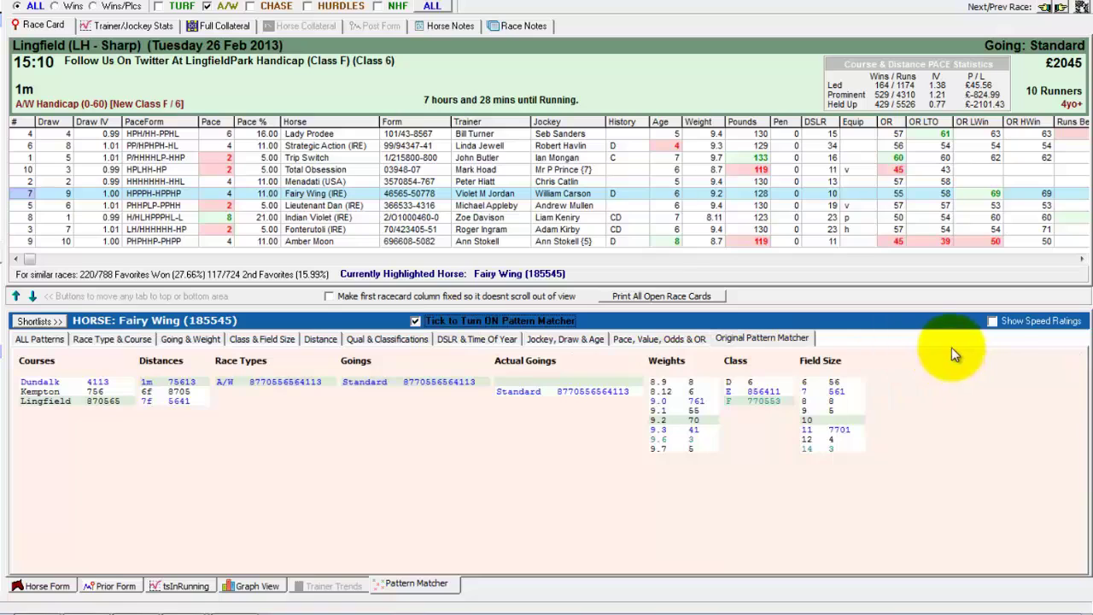
left_click(992, 322)
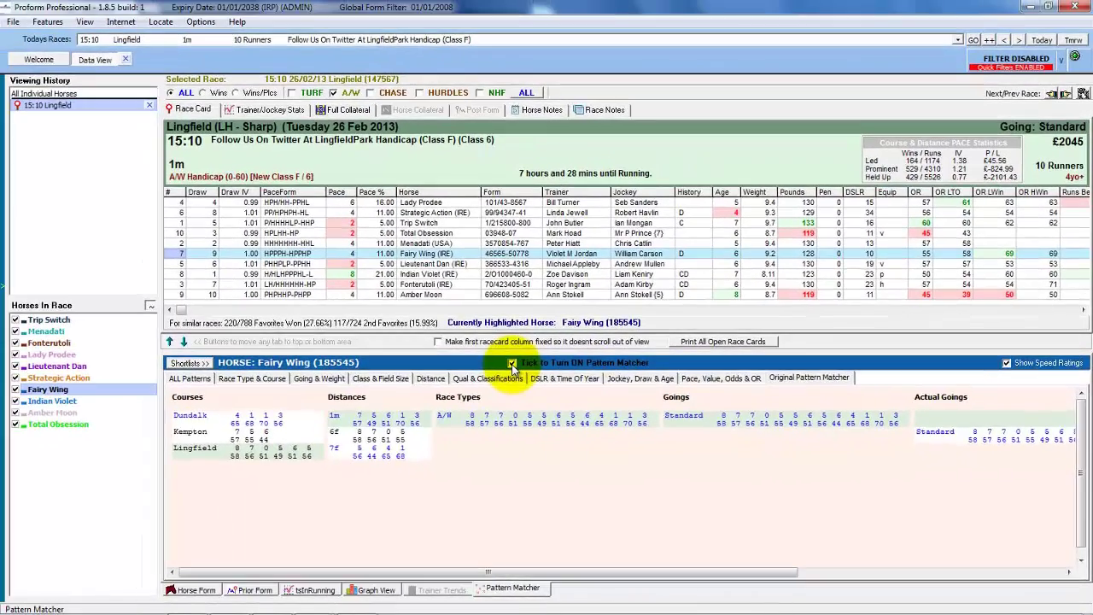
left_click(434, 329)
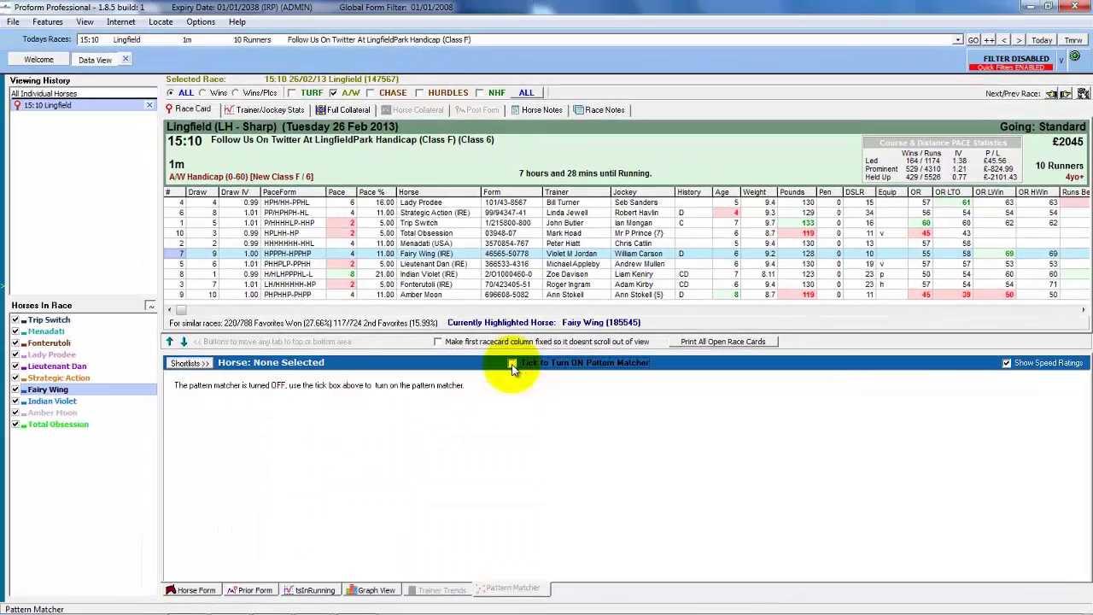
Step: Restrict the form filter to the Lingfield course only and apply it
left_click(1000, 60)
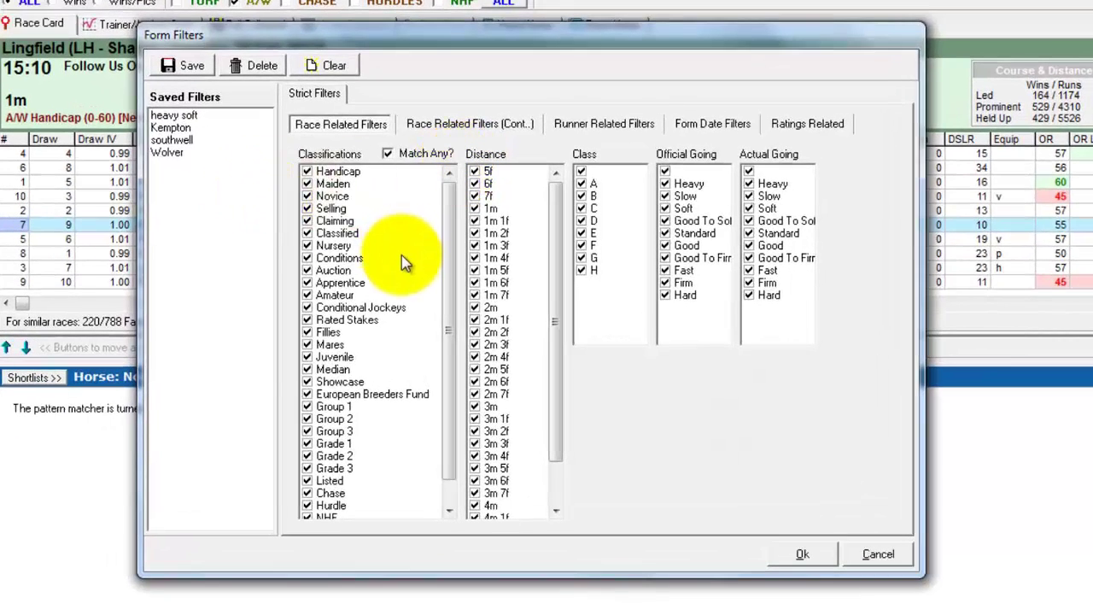
left_click(443, 127)
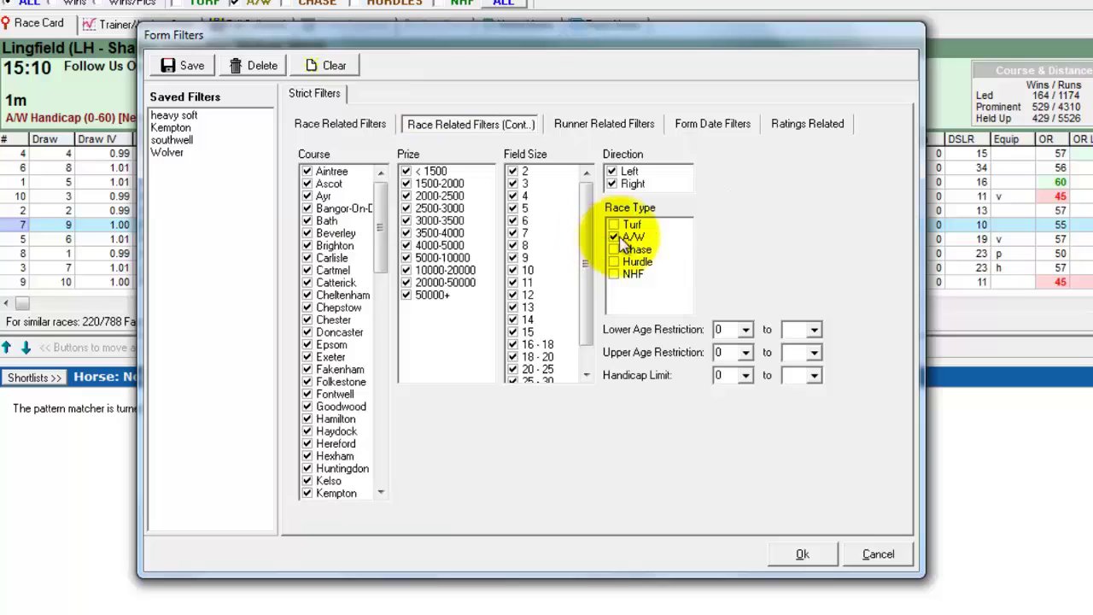
right_click(337, 239)
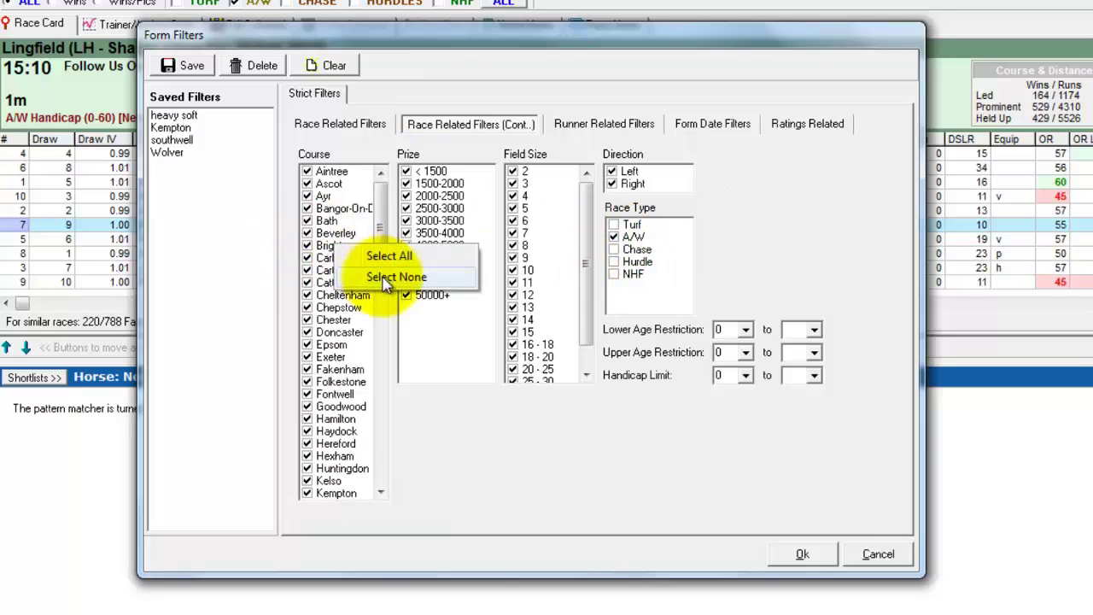
left_click(373, 276)
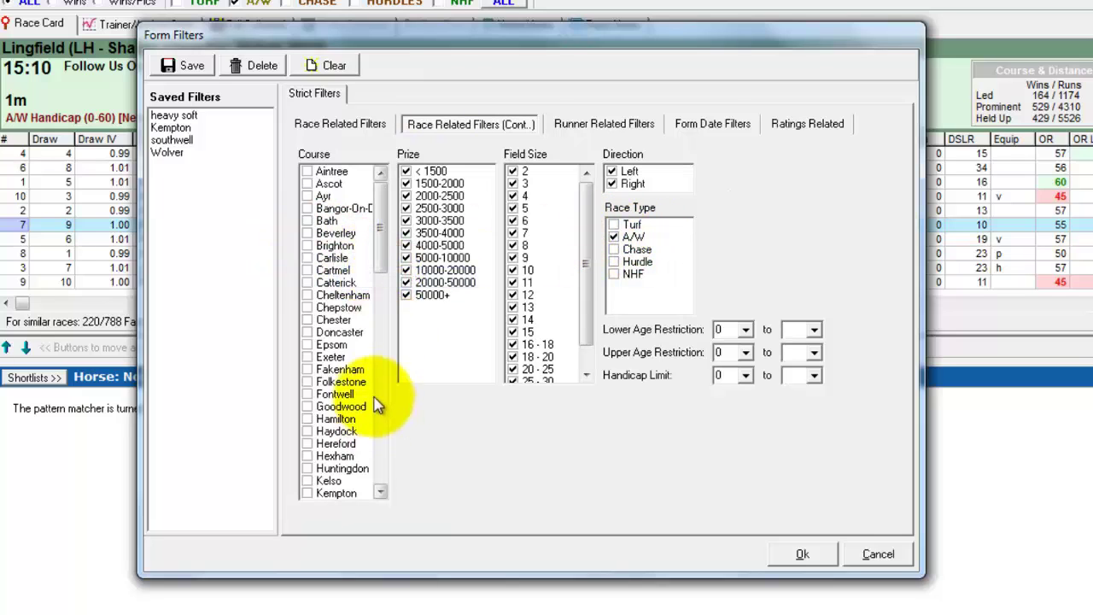
left_click(381, 455)
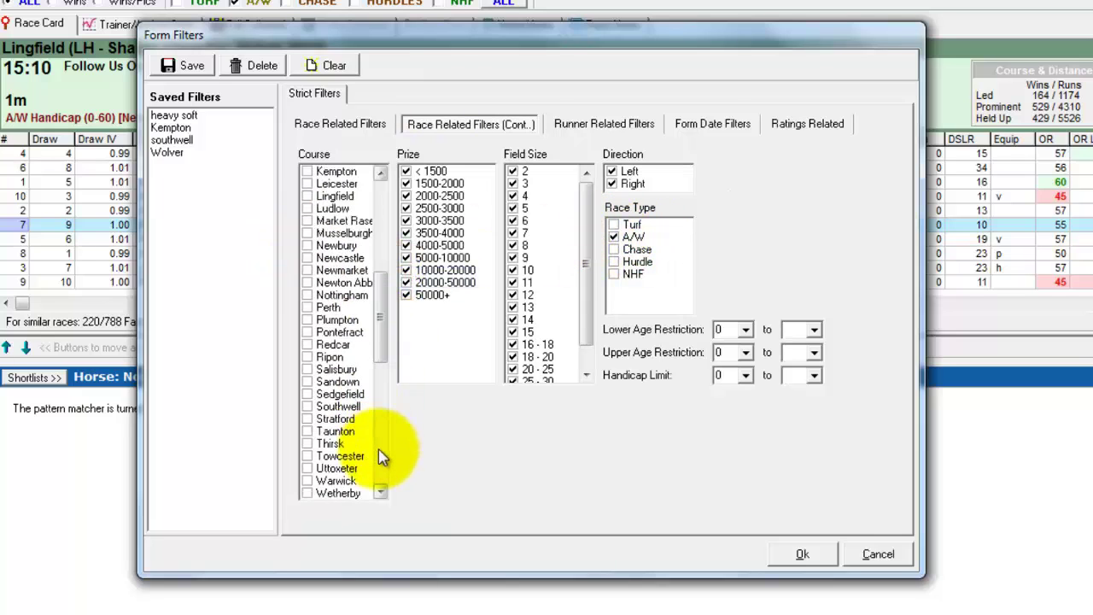
left_click(307, 196)
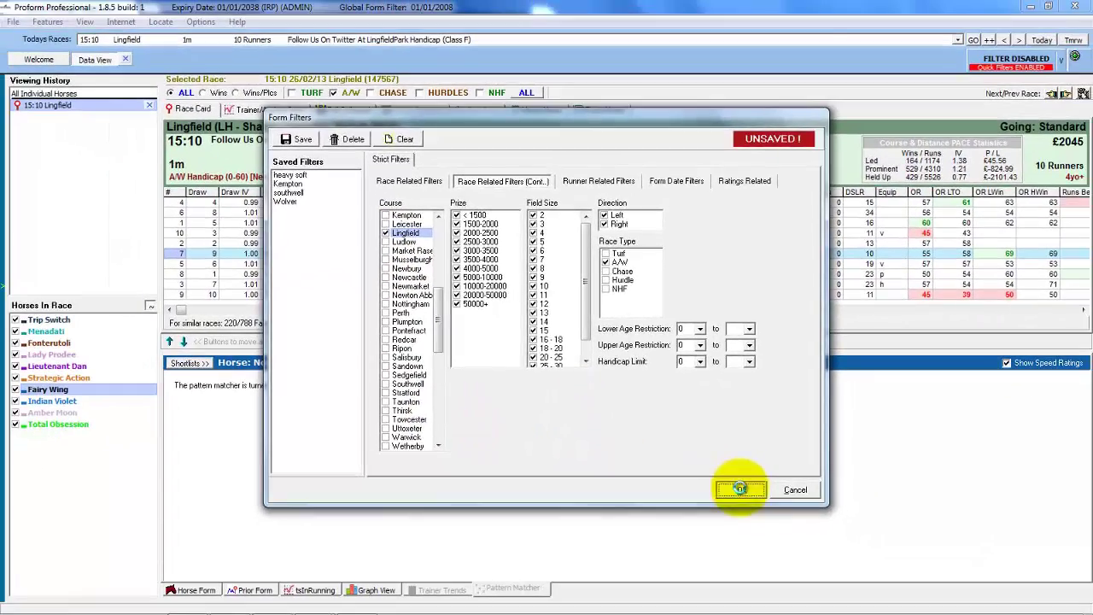
left_click(802, 554)
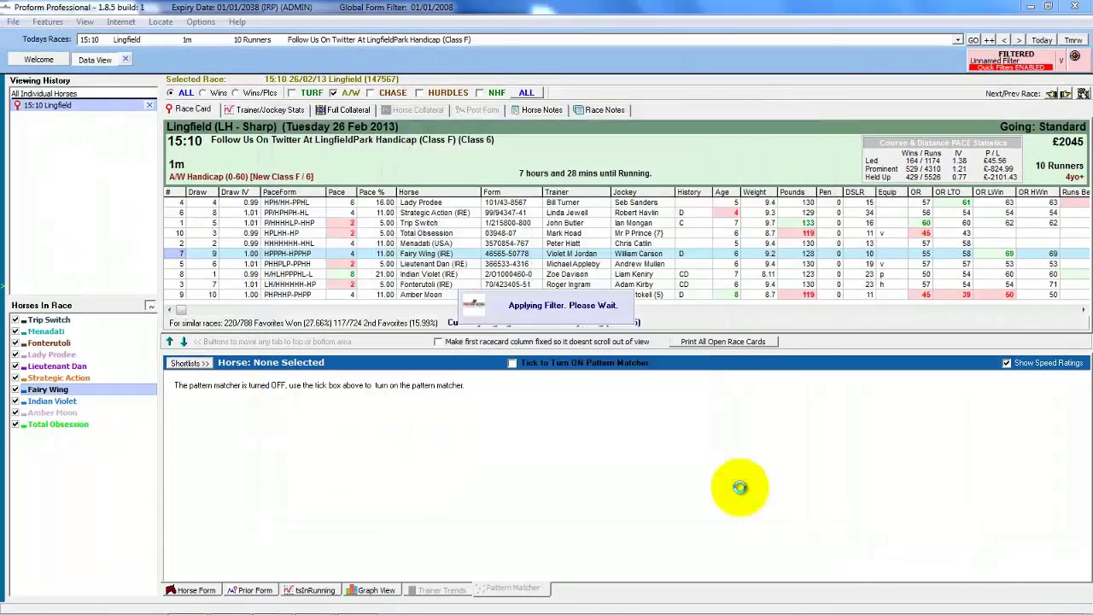
Step: Examine the filtered speed rating graph, highlighting the lines of the runners from Fonterutoli through Amber Moon one by one
left_click(373, 590)
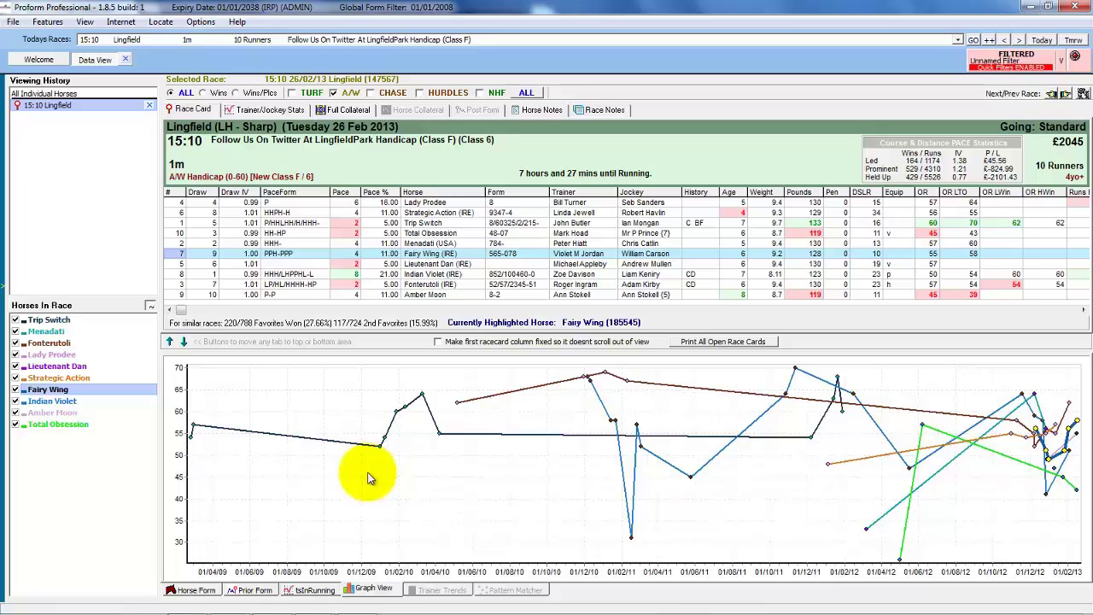
left_click(51, 342)
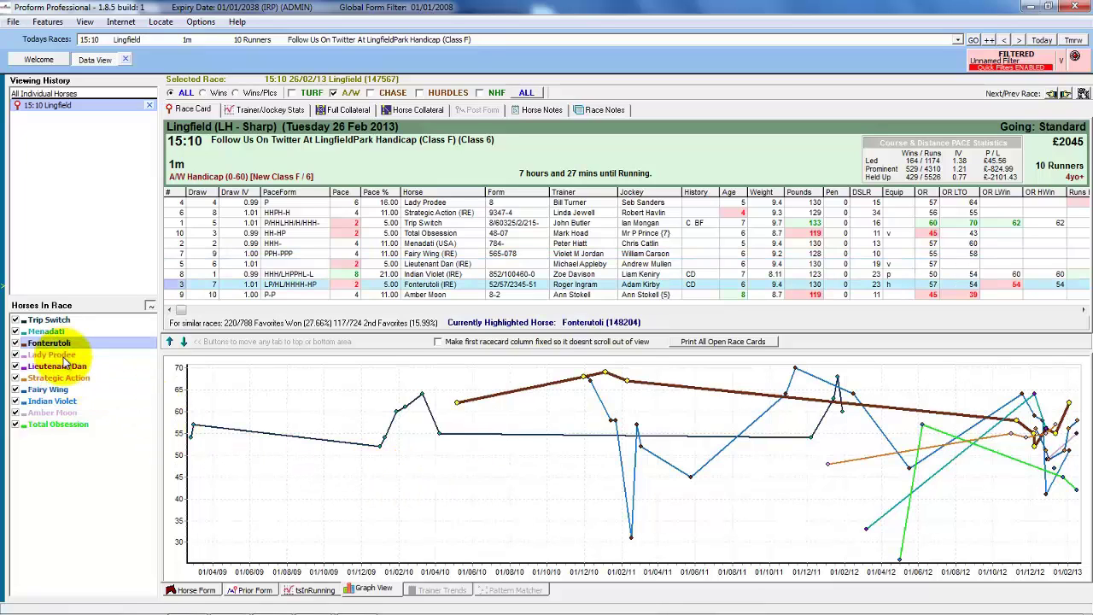
left_click(63, 355)
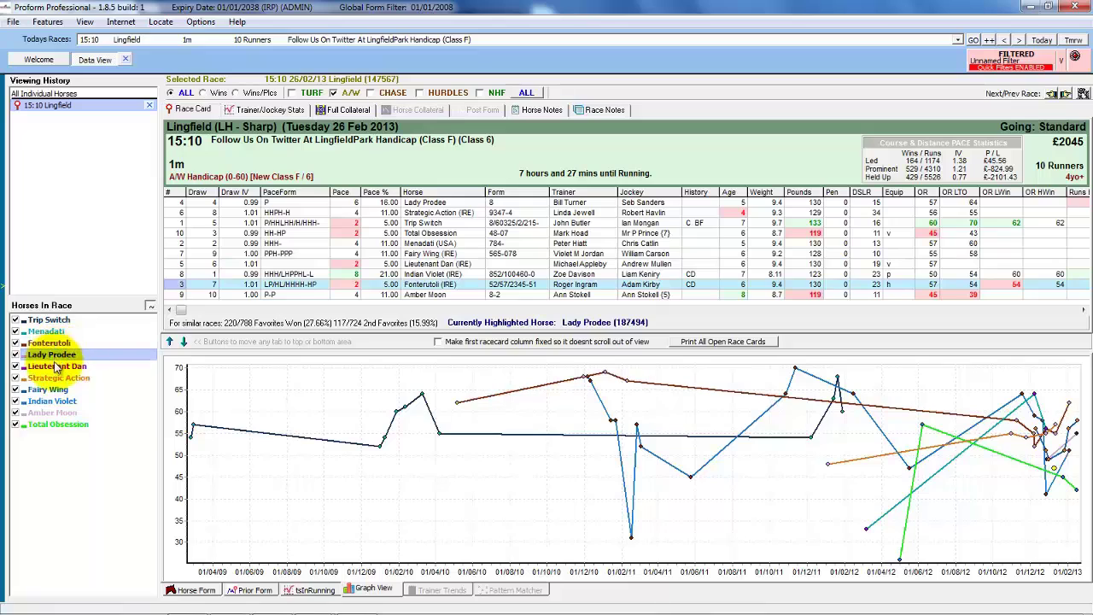
left_click(58, 366)
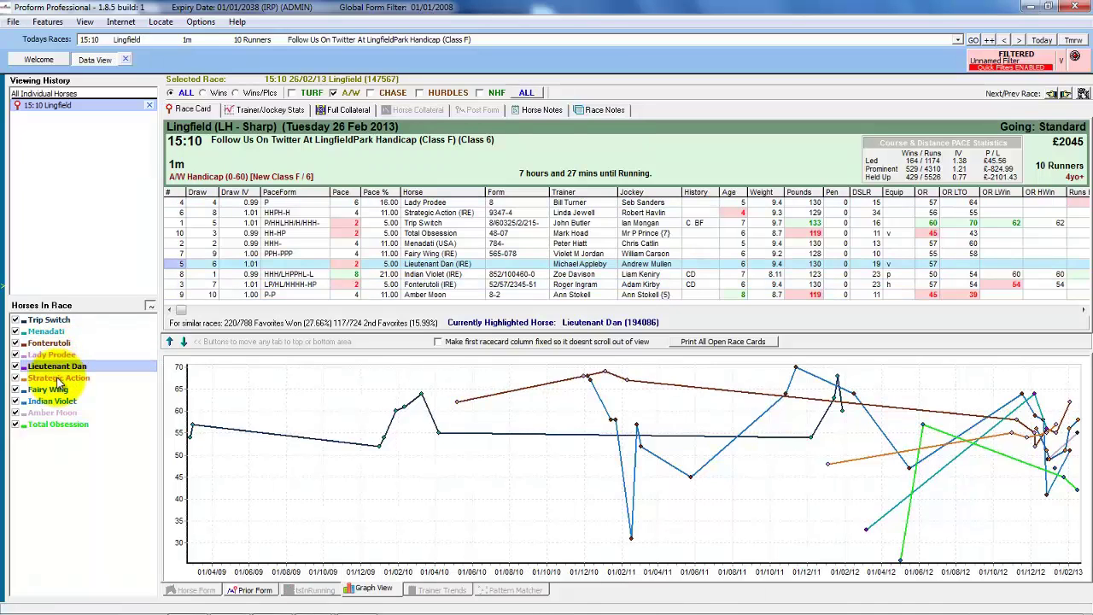
left_click(58, 378)
left_click(50, 389)
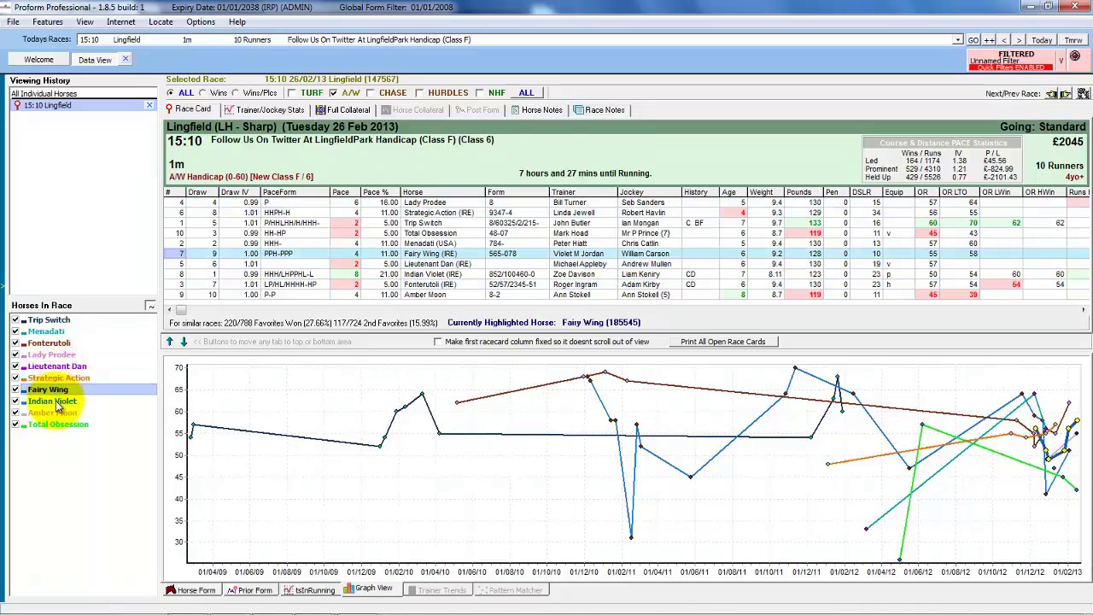
left_click(58, 403)
left_click(60, 413)
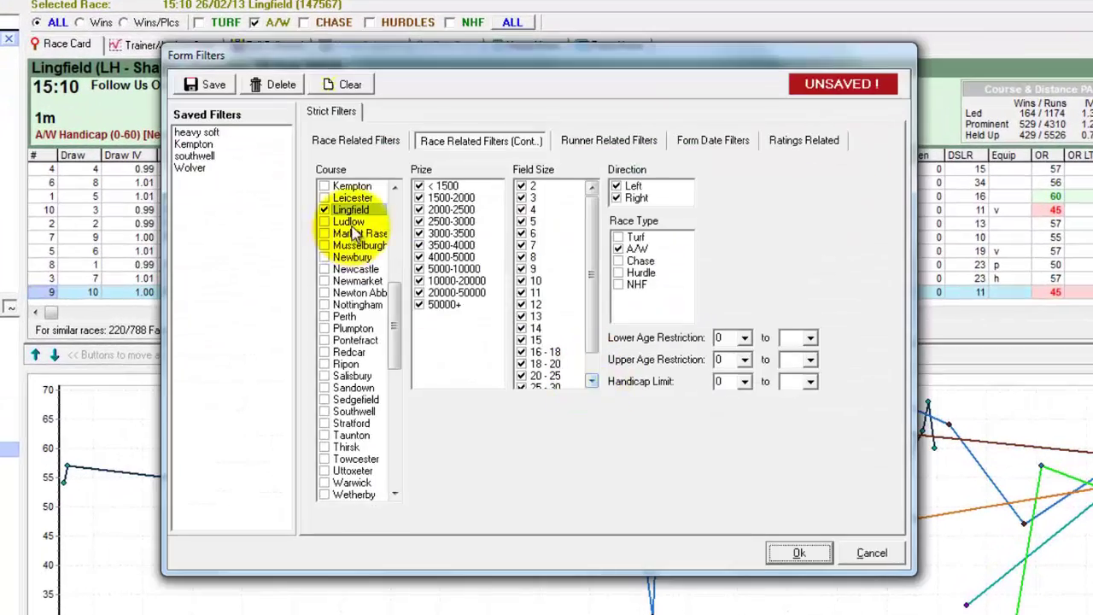
Step: Reselect all courses in the form filter, restrict the distances to 7f, 1m and 1m 1f, and apply it
right_click(376, 227)
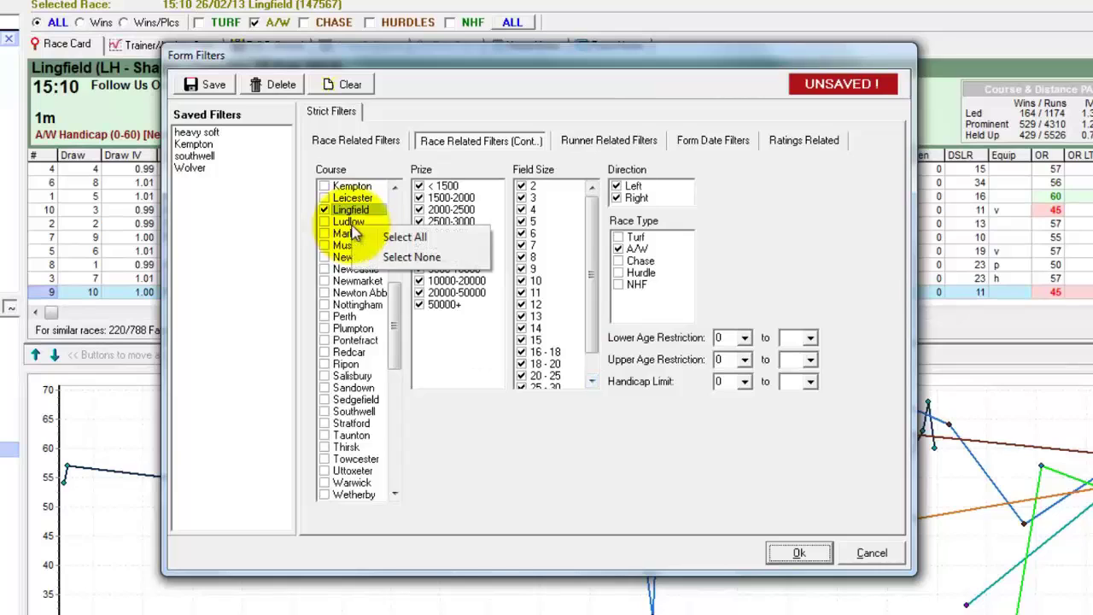
left_click(399, 237)
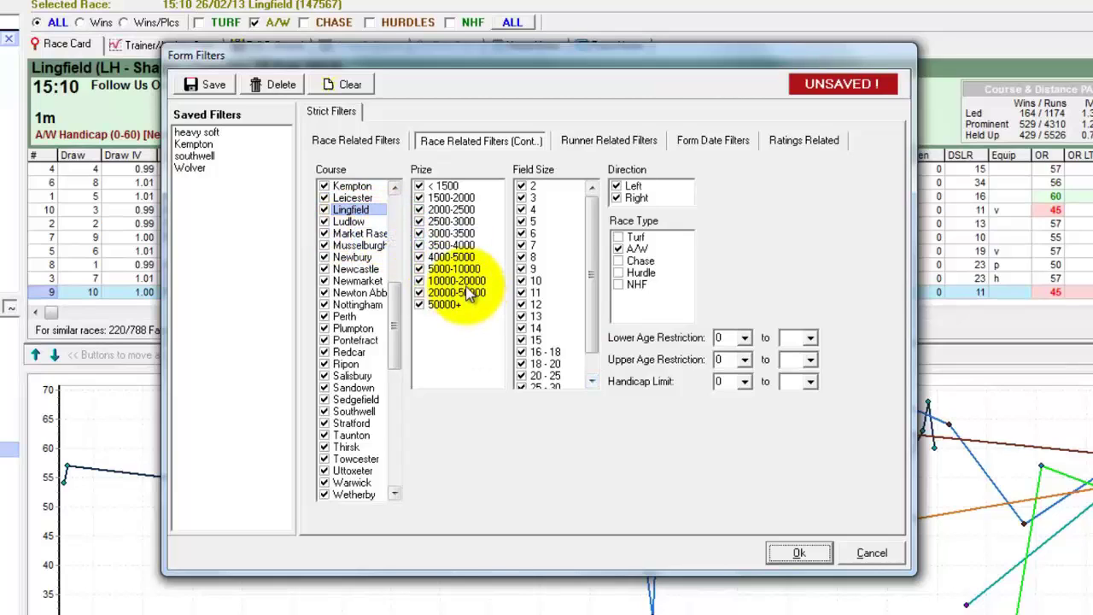
left_click(350, 138)
right_click(529, 264)
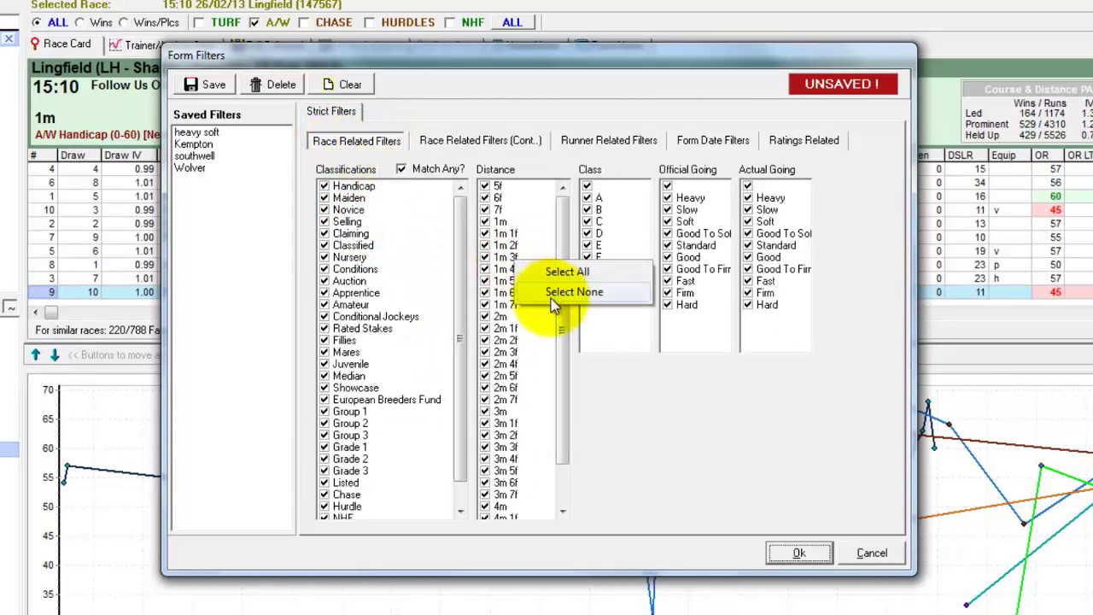
left_click(550, 294)
left_click(485, 222)
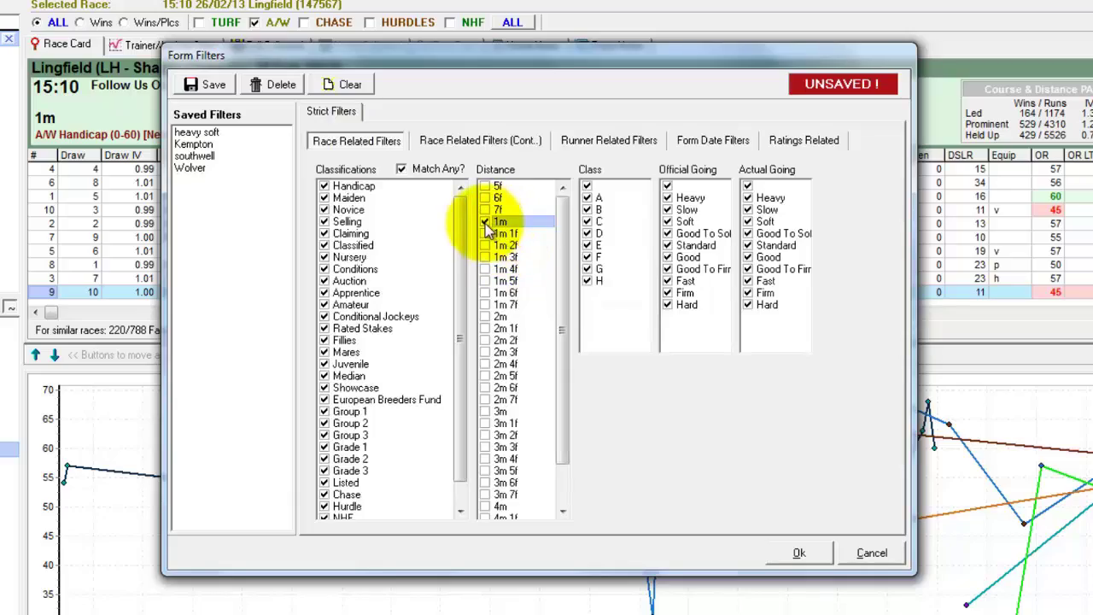
left_click(485, 233)
left_click(485, 210)
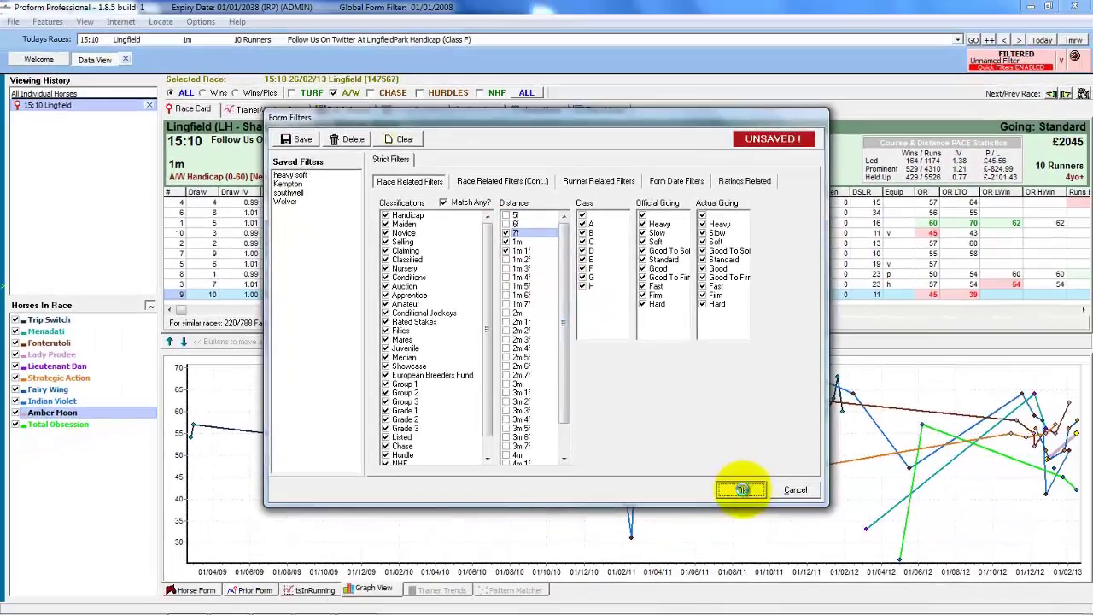
left_click(767, 518)
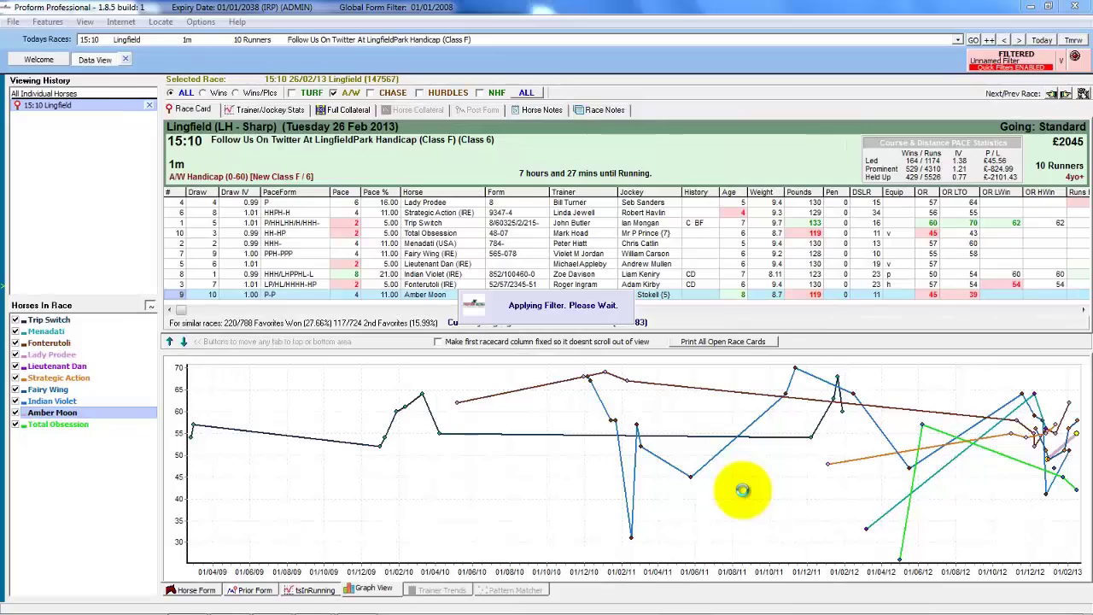
Step: Compare the distance-filtered graph lines of Strategic Action, Lieutenant Dan, Lady Prodee and Fonterutoli
left_click_drag(760, 465, 1081, 570)
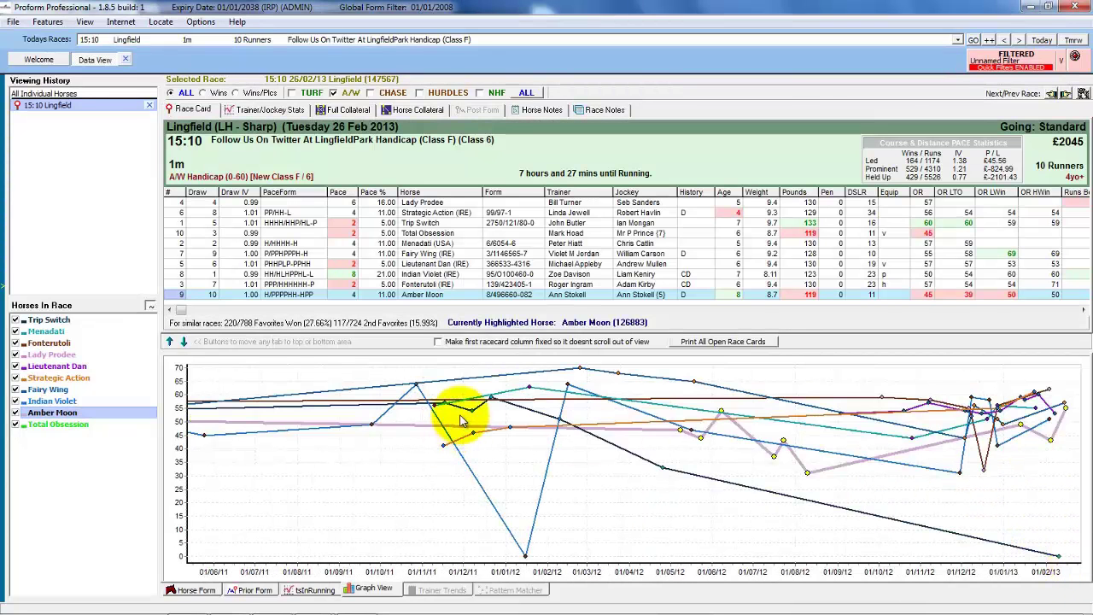
left_click(69, 376)
left_click(69, 366)
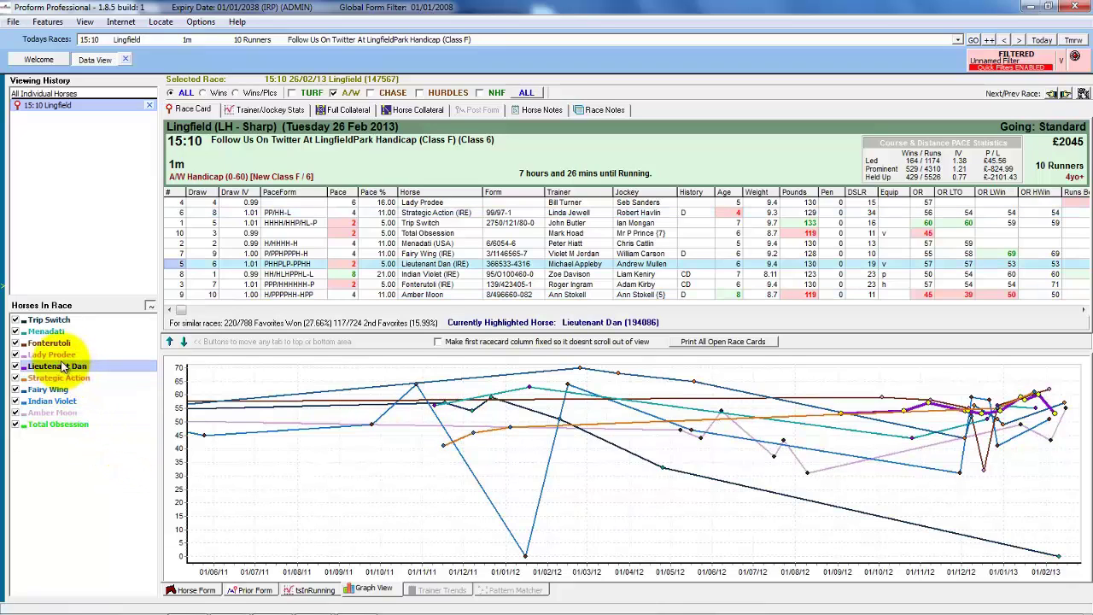
left_click(54, 354)
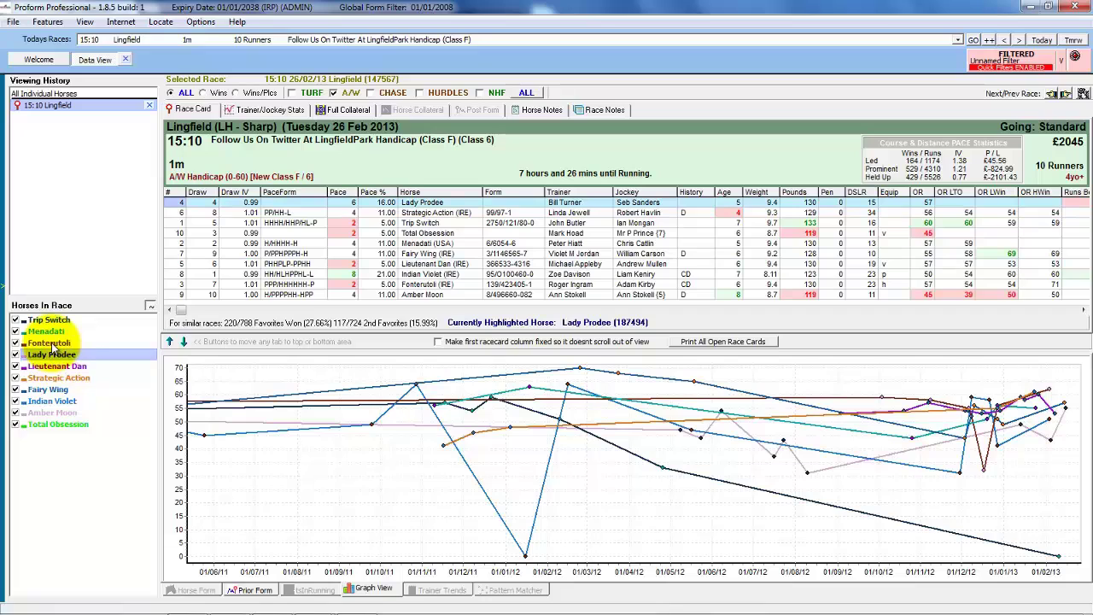
left_click(51, 343)
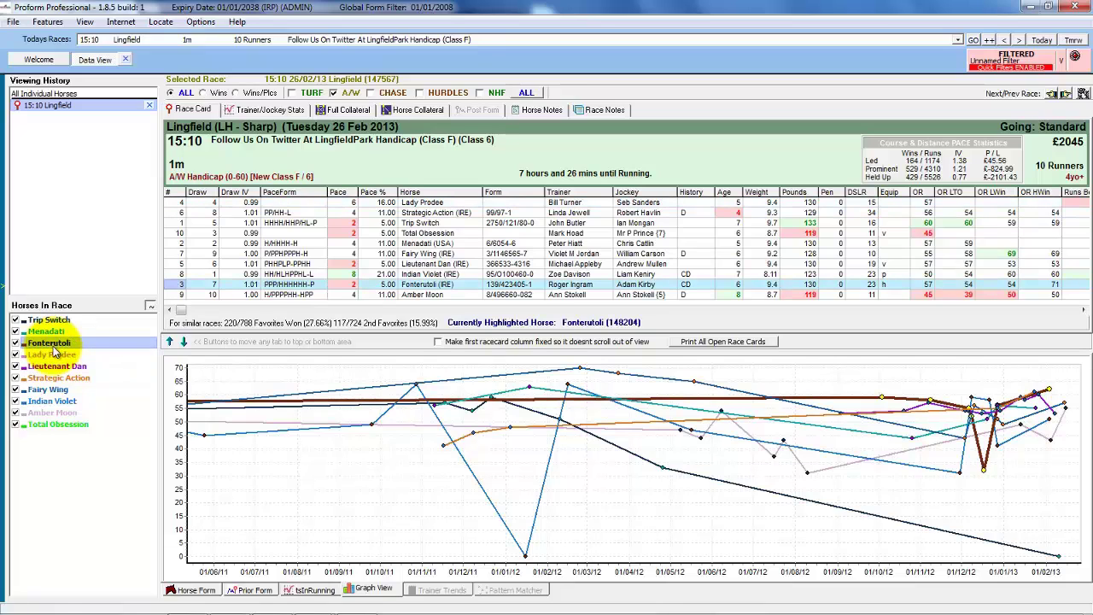
Step: Examine the dynamic speed rating columns from dyHA to dyAVG on the race card, and highlight Lieutenant Dan's row
left_click(670, 312)
left_click(767, 311)
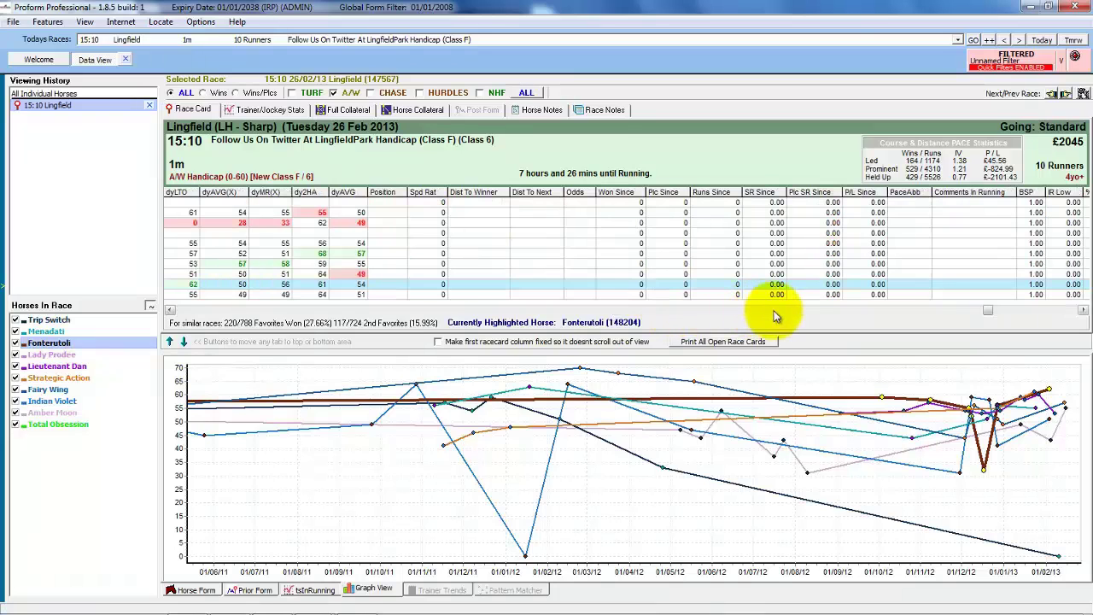
left_click(170, 311)
left_click(171, 311)
left_click(171, 311)
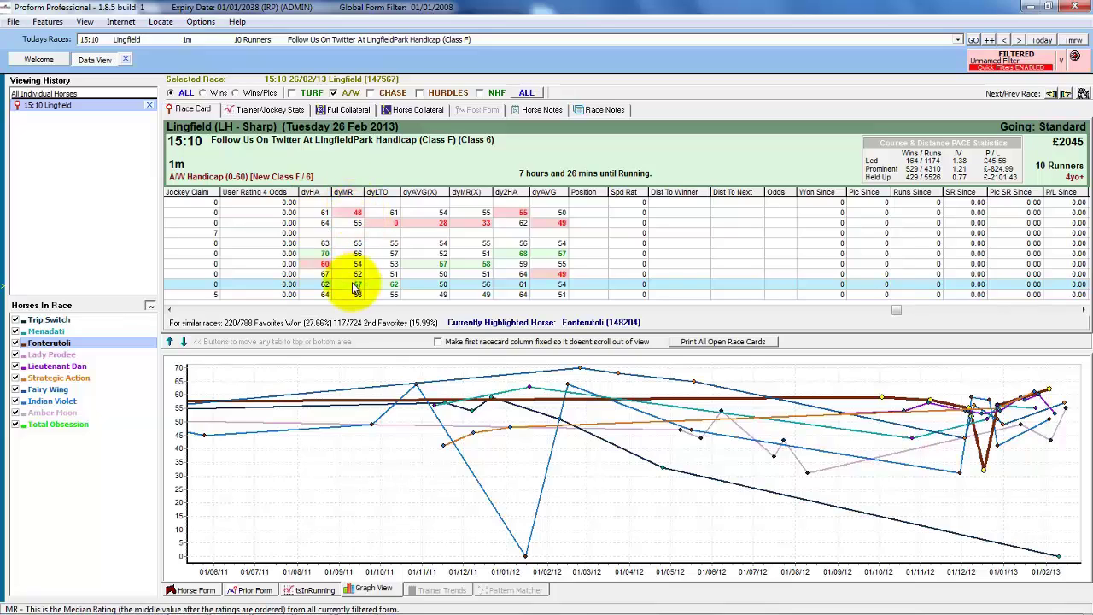
left_click(433, 265)
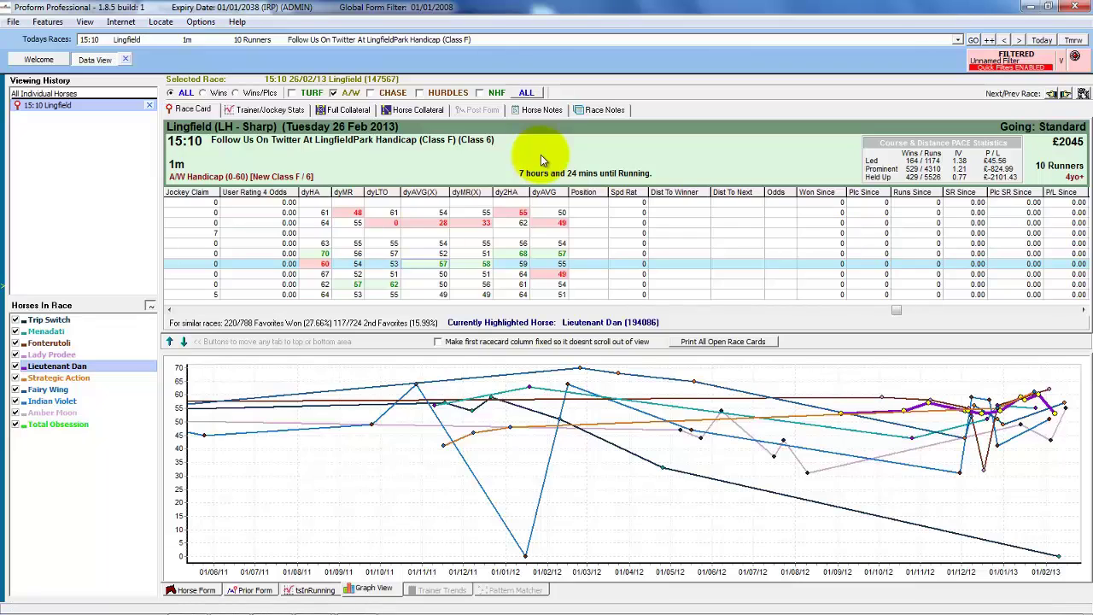
Step: Reselect all distances in the form filter and restrict the race type to A/W only
left_click(994, 57)
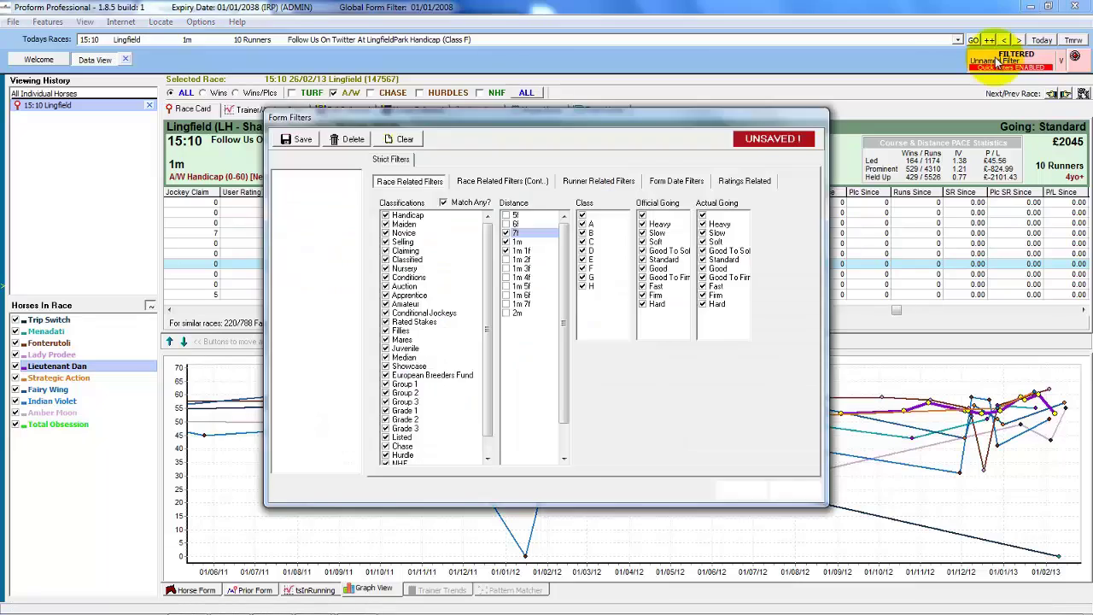
right_click(527, 257)
left_click(555, 266)
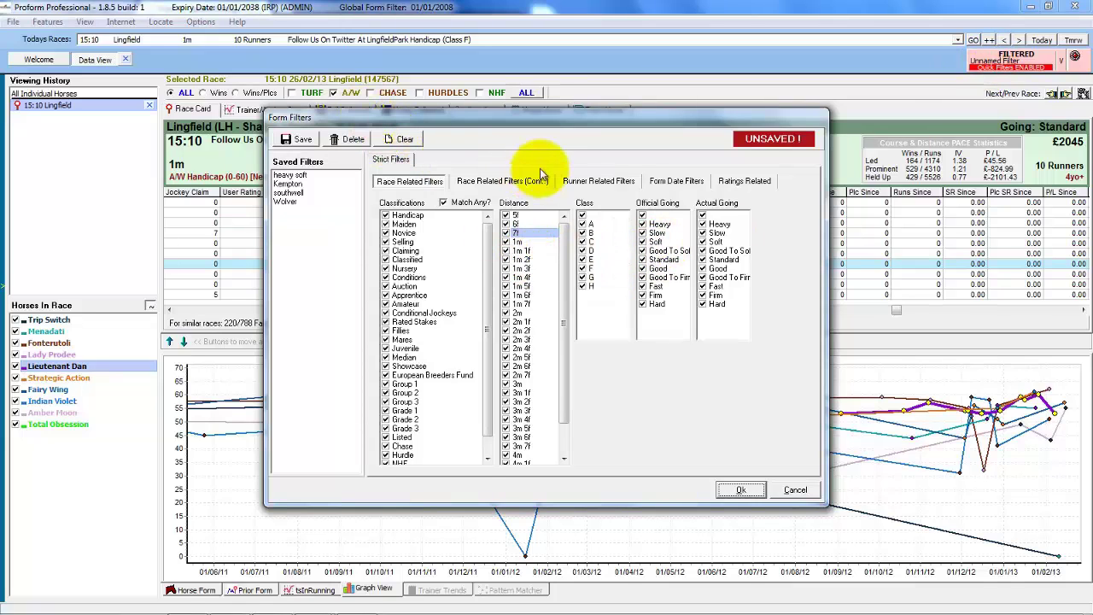
left_click(498, 183)
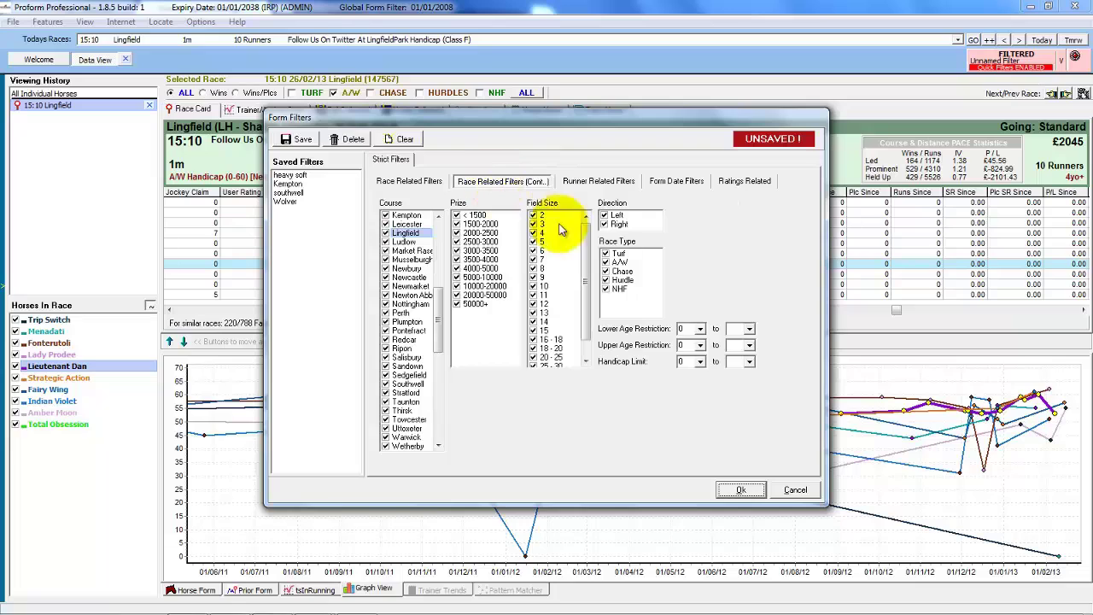
right_click(641, 274)
left_click(663, 296)
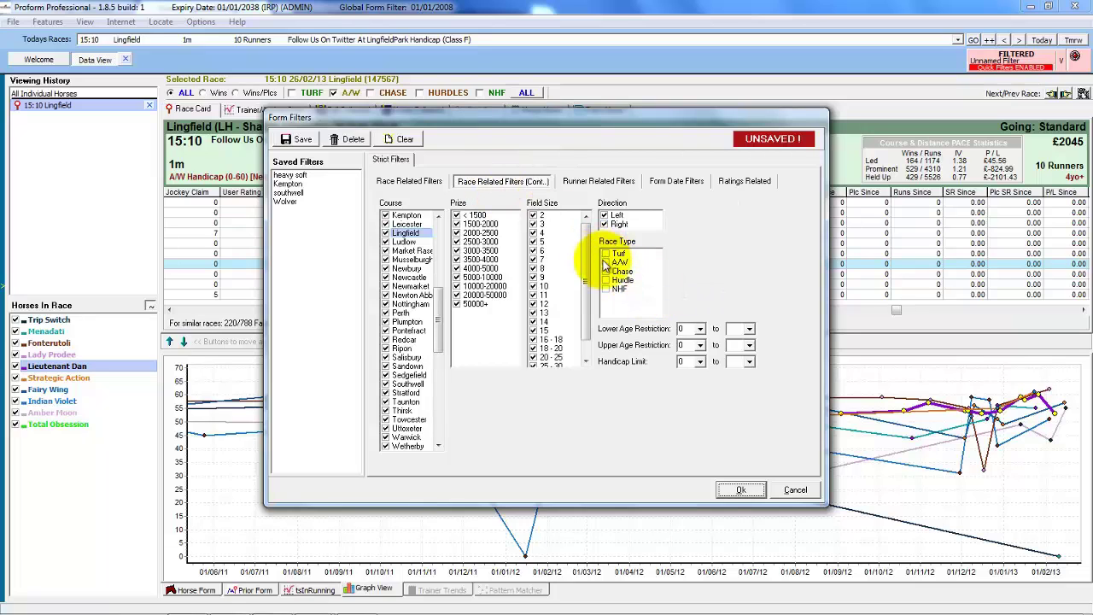
left_click(605, 262)
Step: Limit the form filter's Proform Speed Ratings to 60 to 100 and apply the filter
left_click(745, 182)
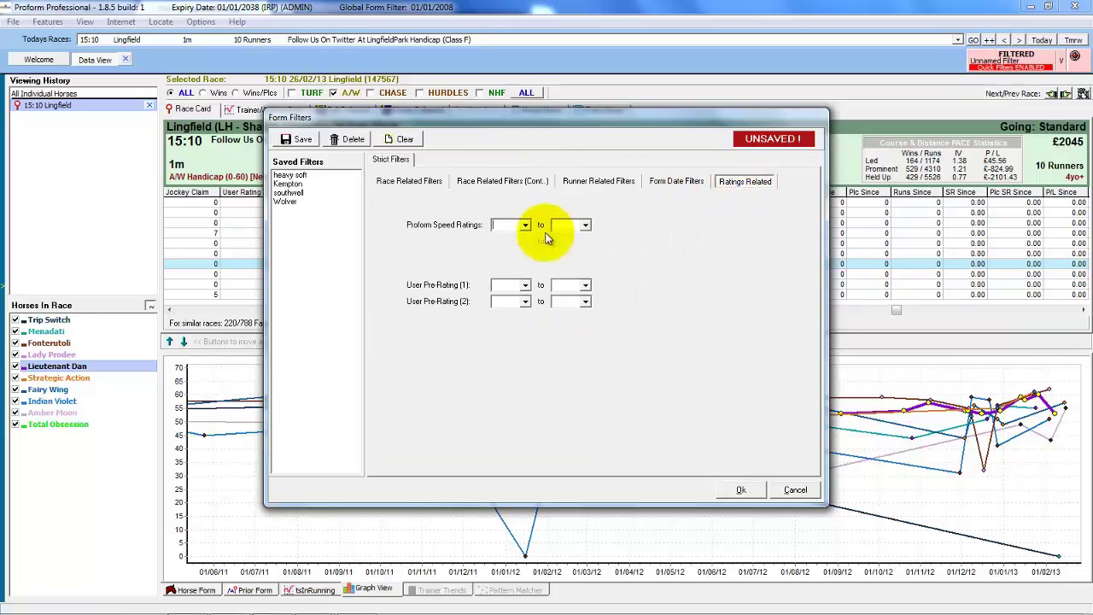
left_click(509, 226)
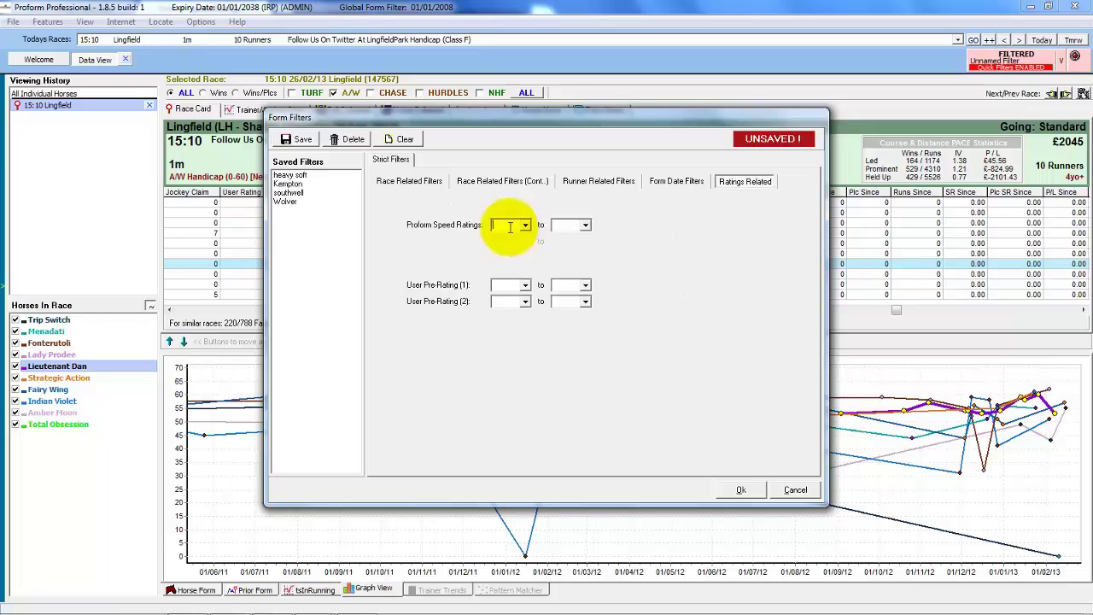
type("60")
left_click(567, 224)
type("100")
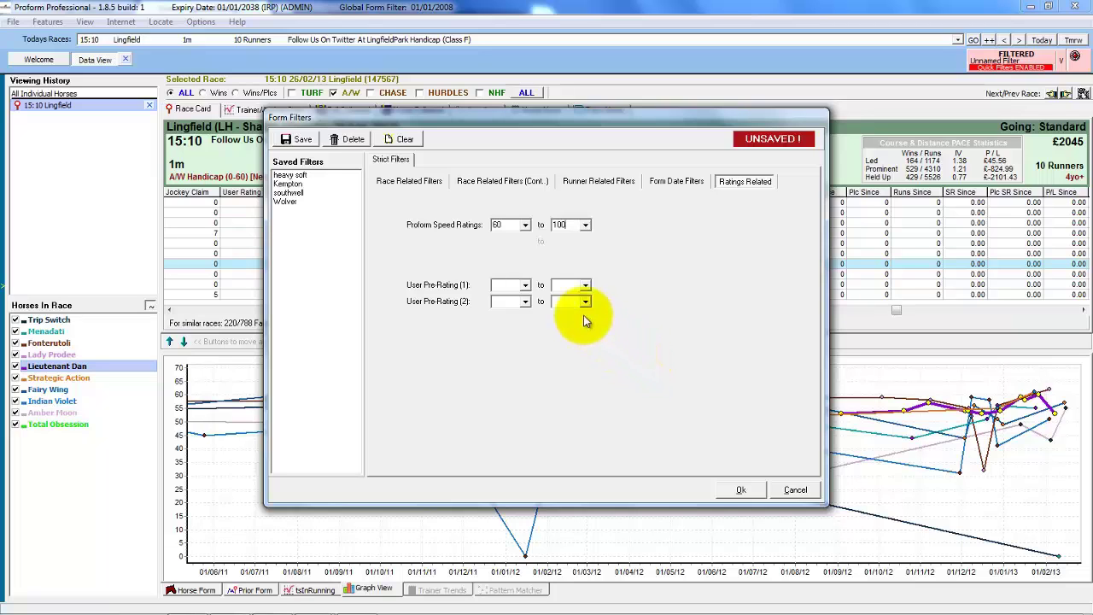
left_click(741, 490)
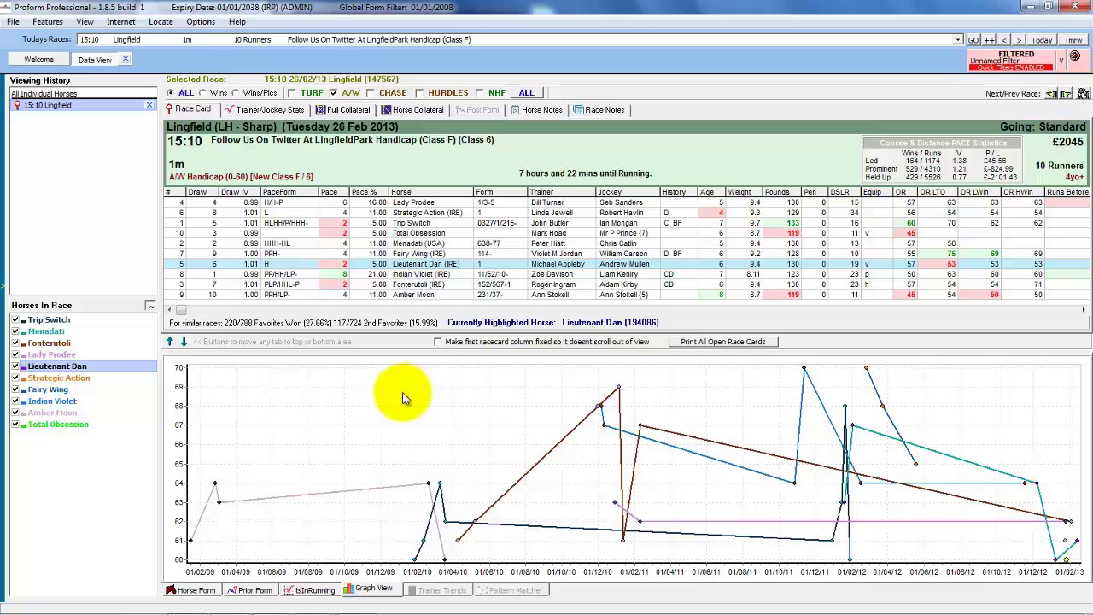
Step: Highlight Indian Violet on the race card, check its filtered horse form, and return to the graph view
left_click(448, 275)
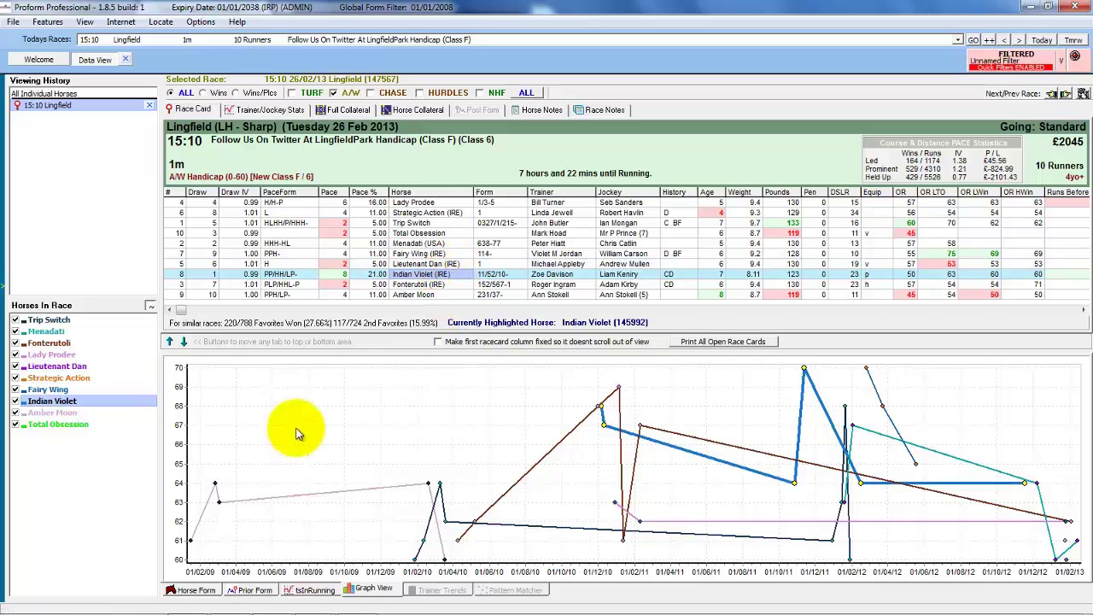
left_click(185, 590)
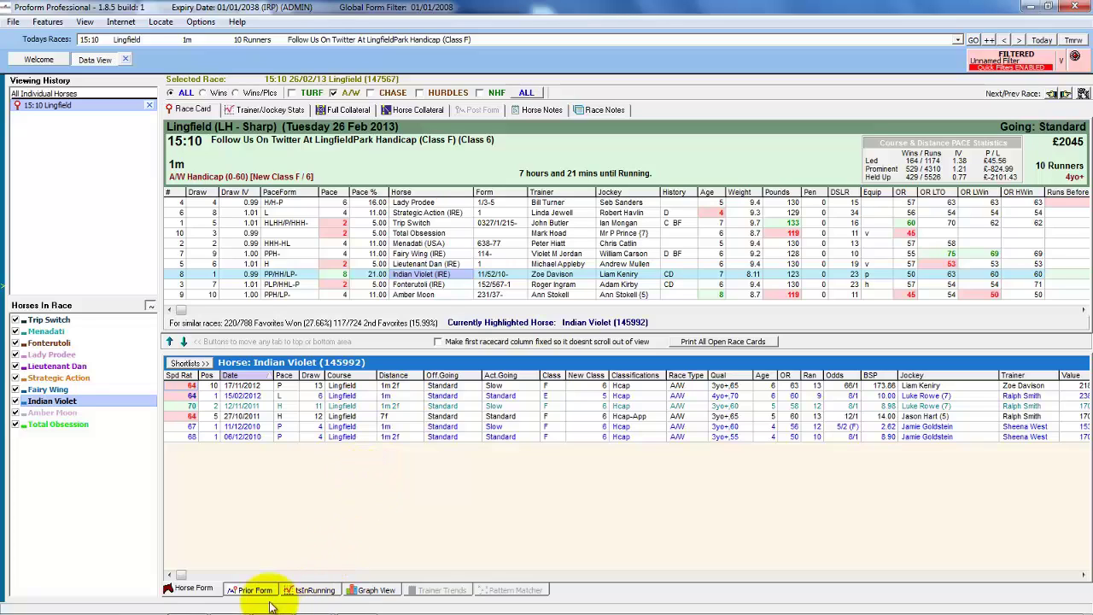
left_click(367, 591)
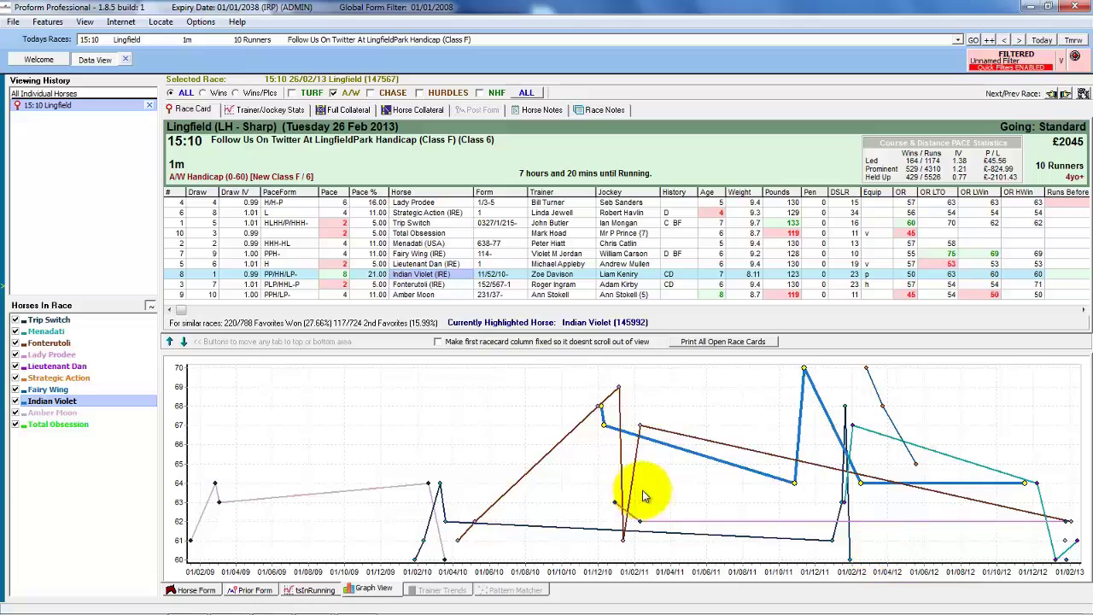
Step: Add the static speed rating columns stHA C, stHA L1y, stMR C, stMR L1y, stMR L3r and stLTO to stLTO 4 to the race card
right_click(555, 194)
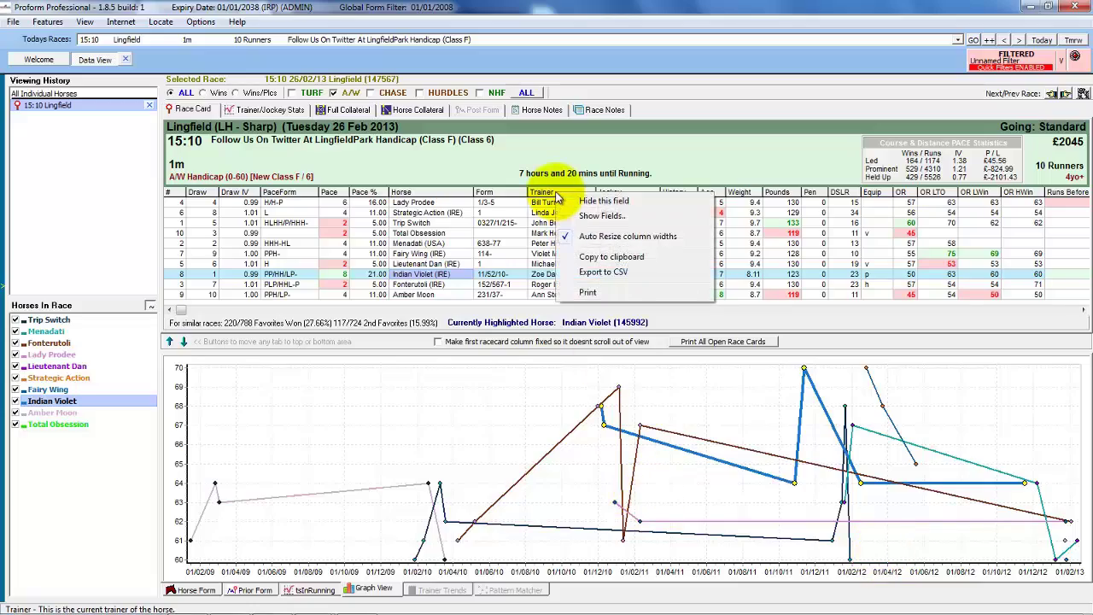
left_click(587, 213)
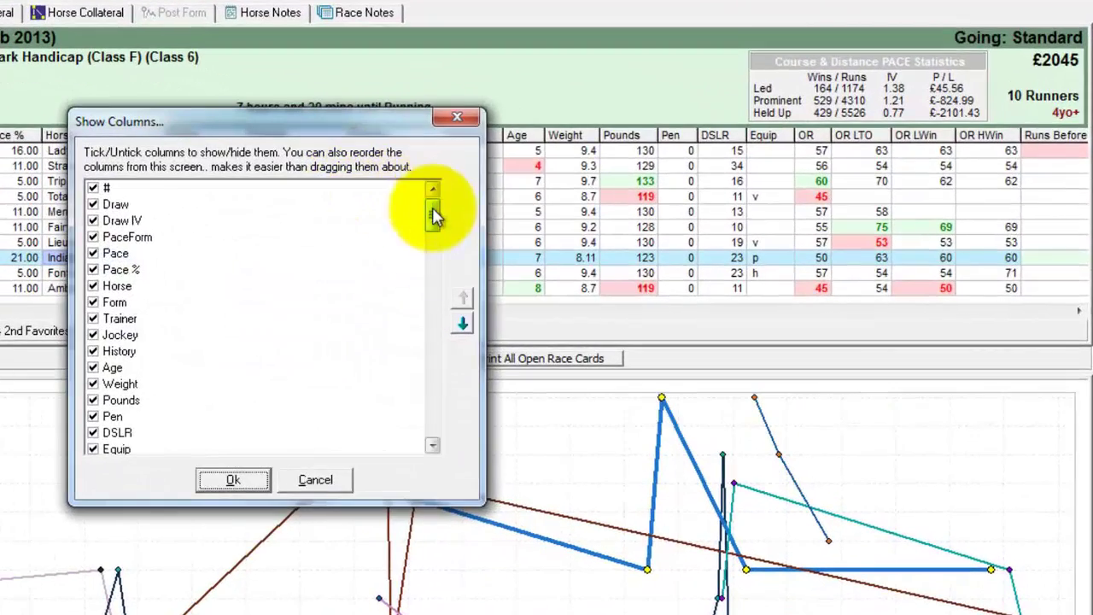
left_click_drag(447, 213, 446, 427)
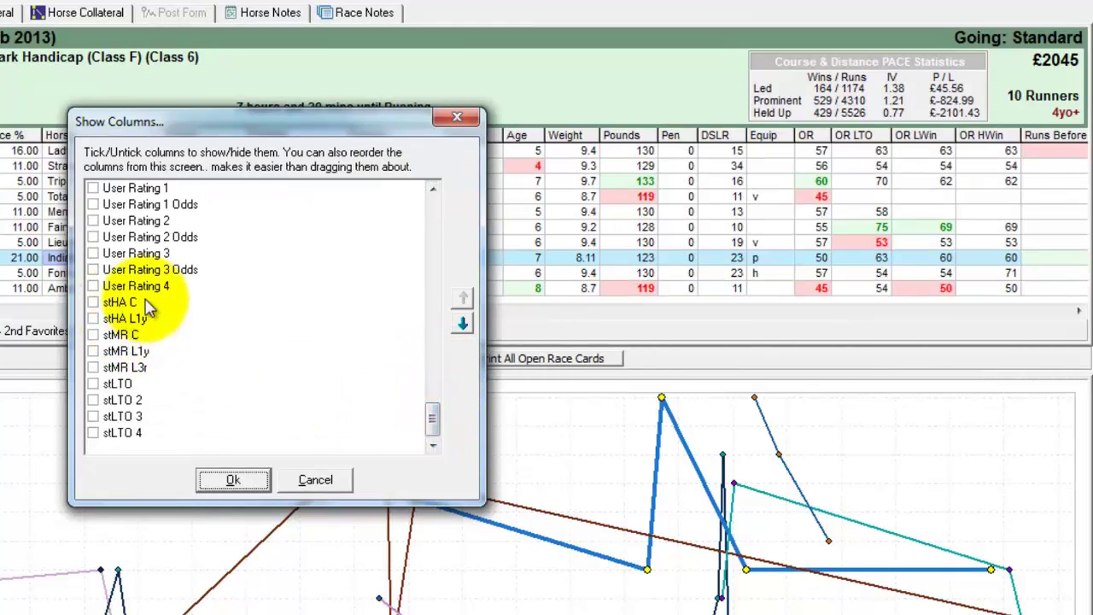
left_click(94, 302)
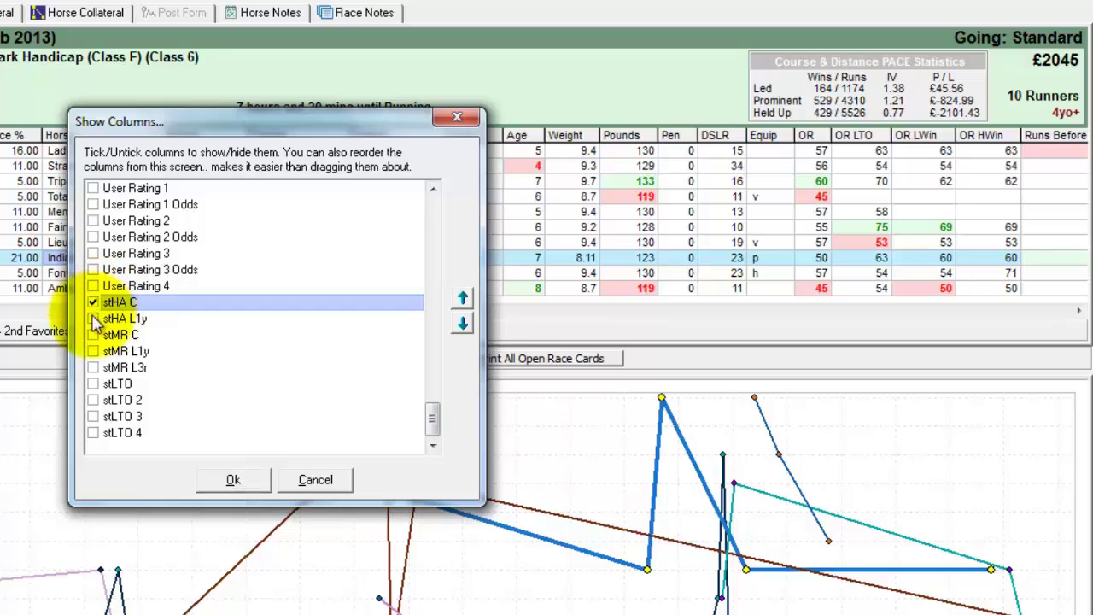
left_click(94, 319)
left_click(94, 334)
left_click(94, 351)
left_click(94, 367)
left_click(96, 383)
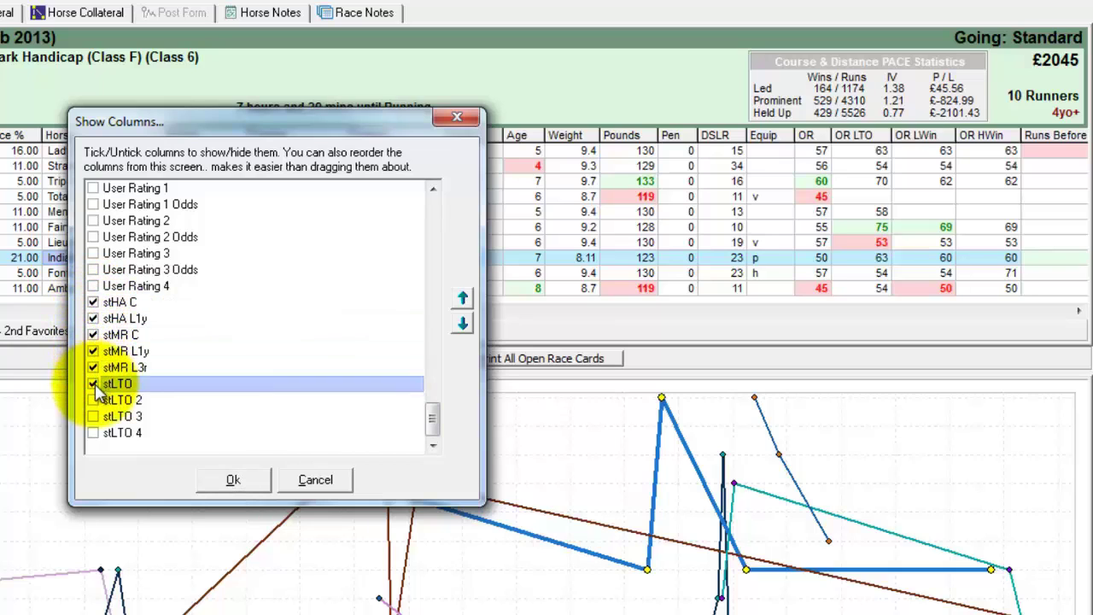
left_click(96, 400)
left_click(97, 416)
left_click(101, 433)
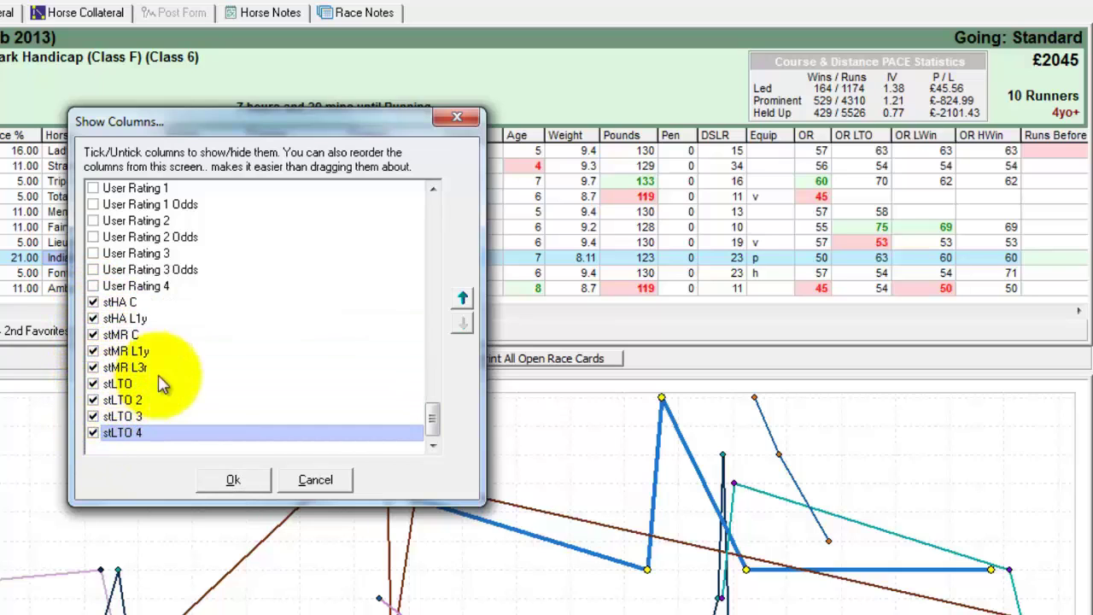
left_click(231, 480)
Step: Examine the race card's static rating columns from stHA C to stLTO 4, and highlight Fonterutoli's row
scroll(854, 274, "down", 5)
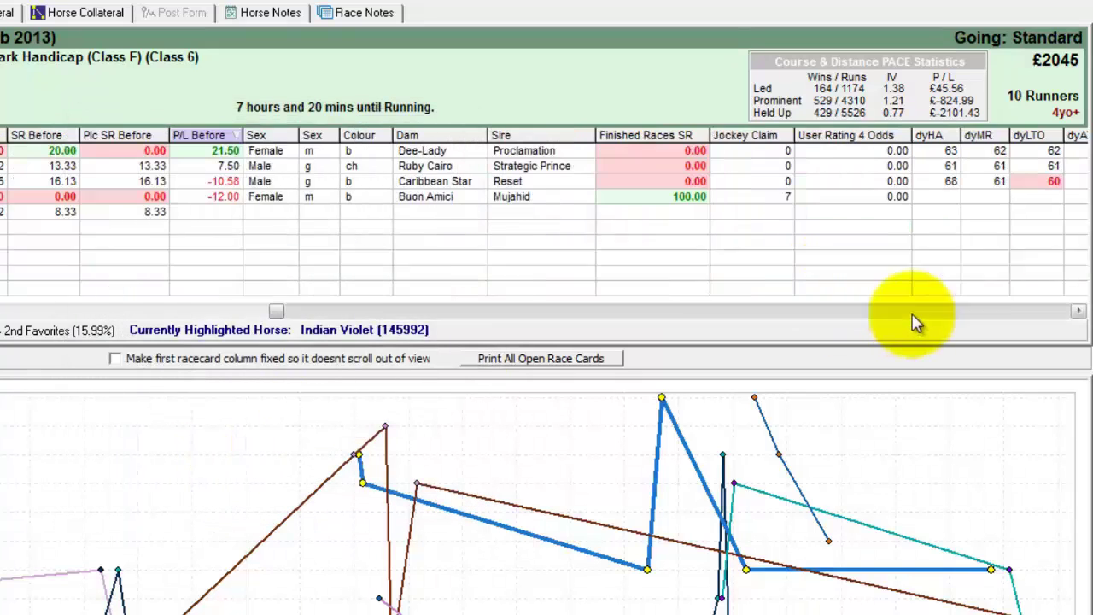
scroll(1025, 311, "down", 5)
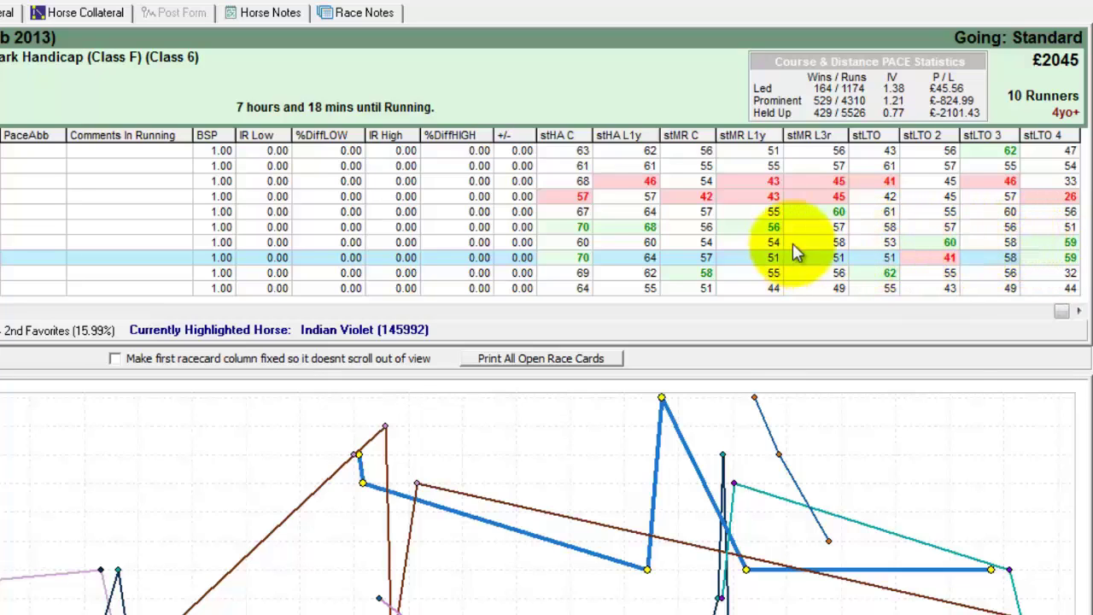
left_click(930, 192)
left_click(896, 181)
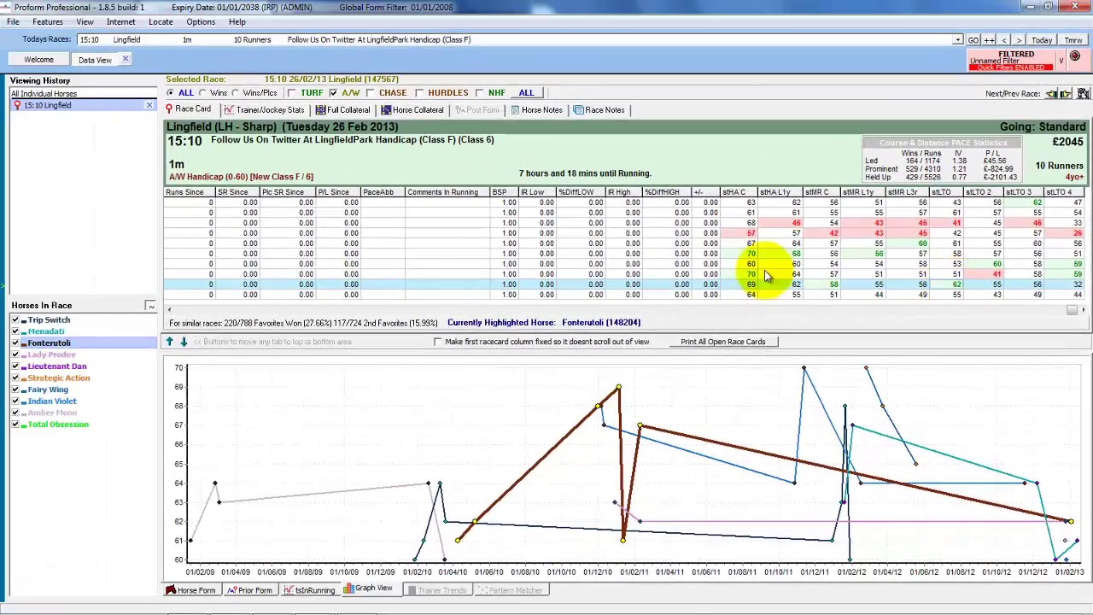
Step: Open the System Builder and show its speed and user rating filters
mouse_move(5, 191)
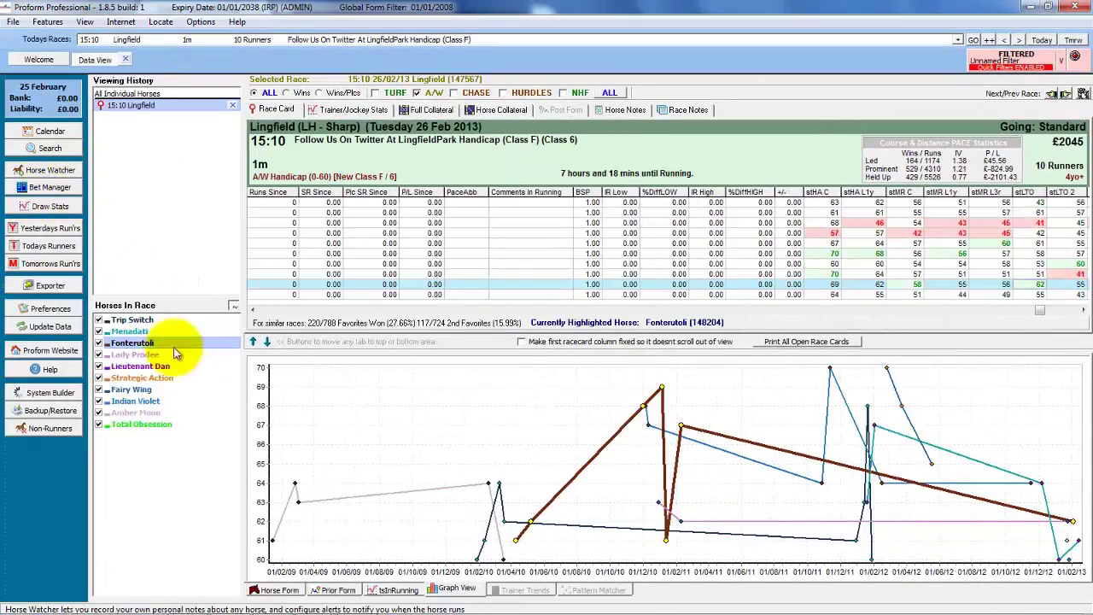
left_click(50, 392)
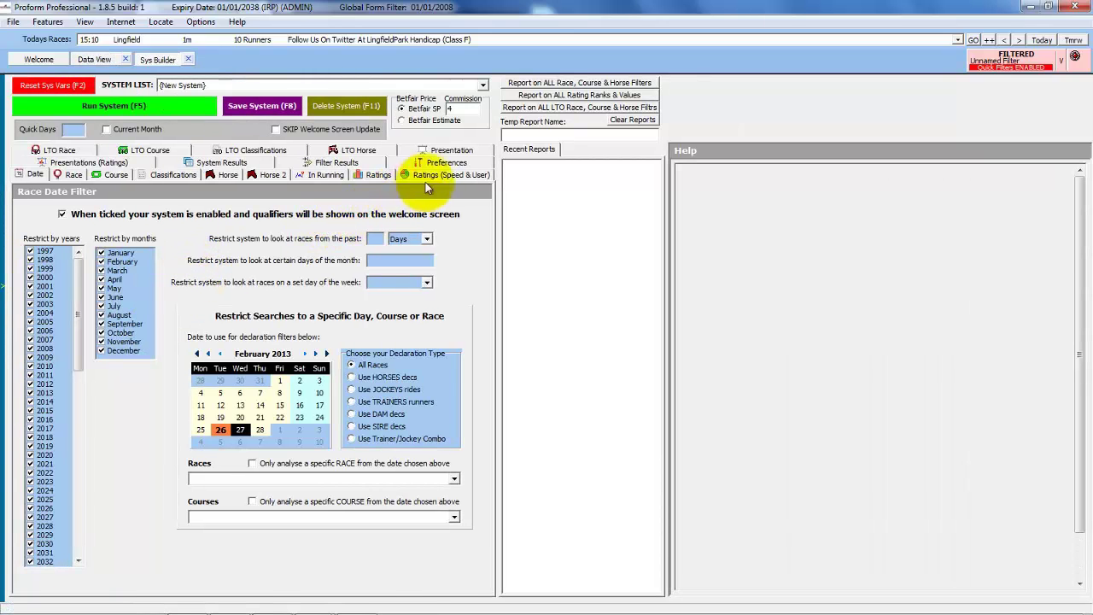
left_click(434, 176)
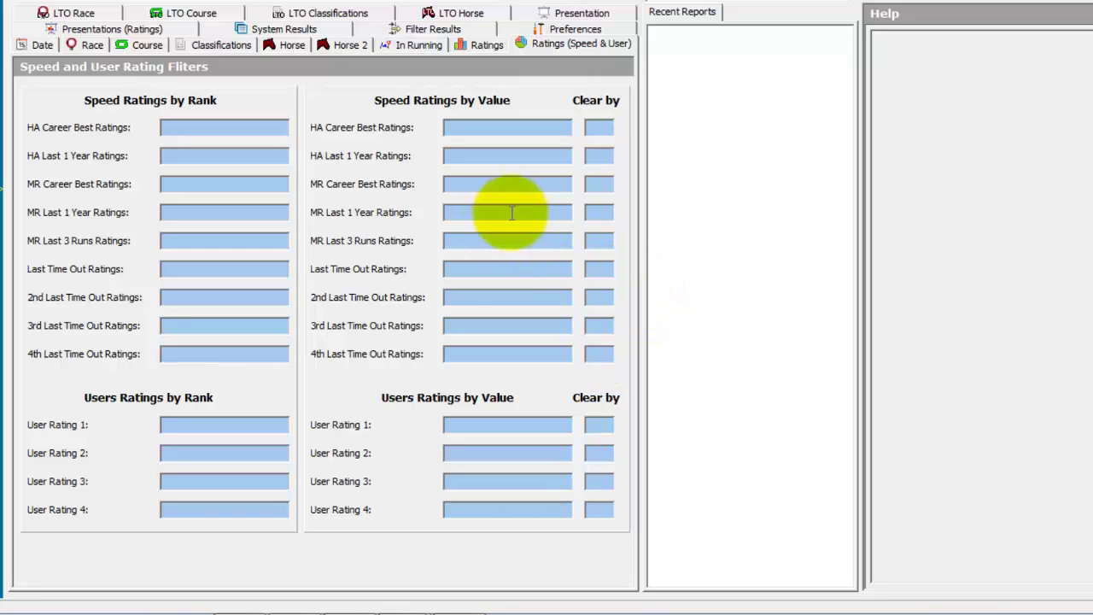
Step: Restrict the system's race filter to A/W races and class number 6 only
left_click(82, 46)
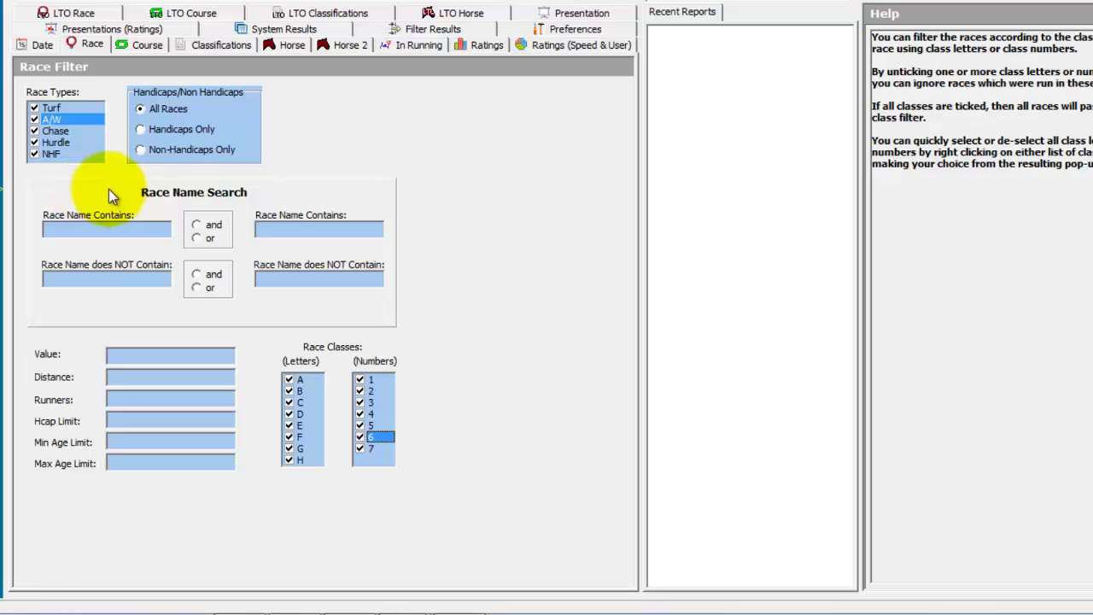
right_click(52, 122)
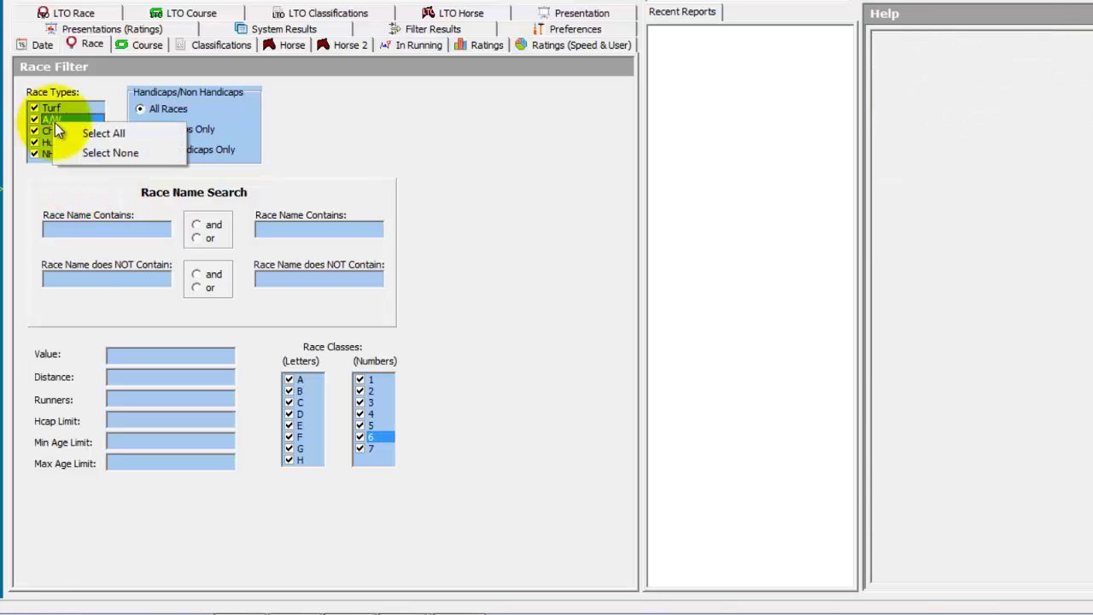
left_click(102, 153)
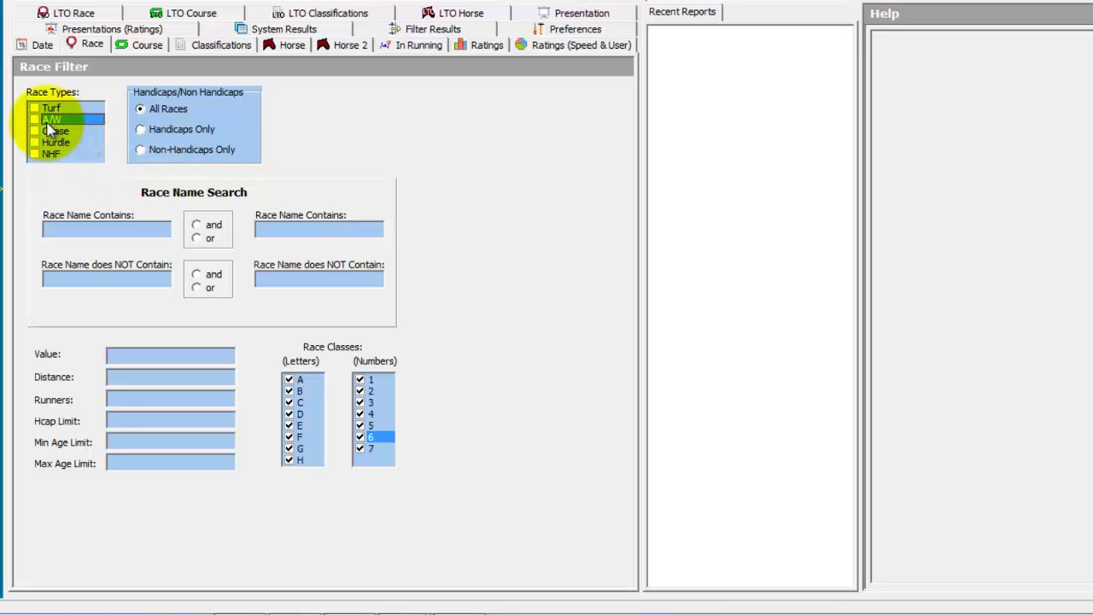
left_click(34, 119)
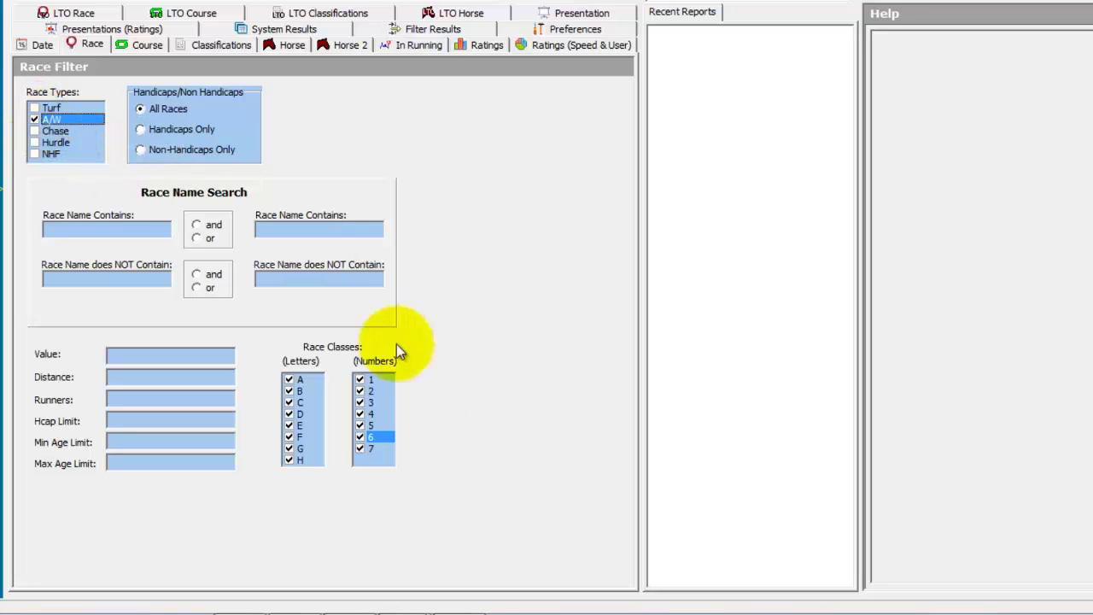
right_click(377, 390)
left_click(433, 421)
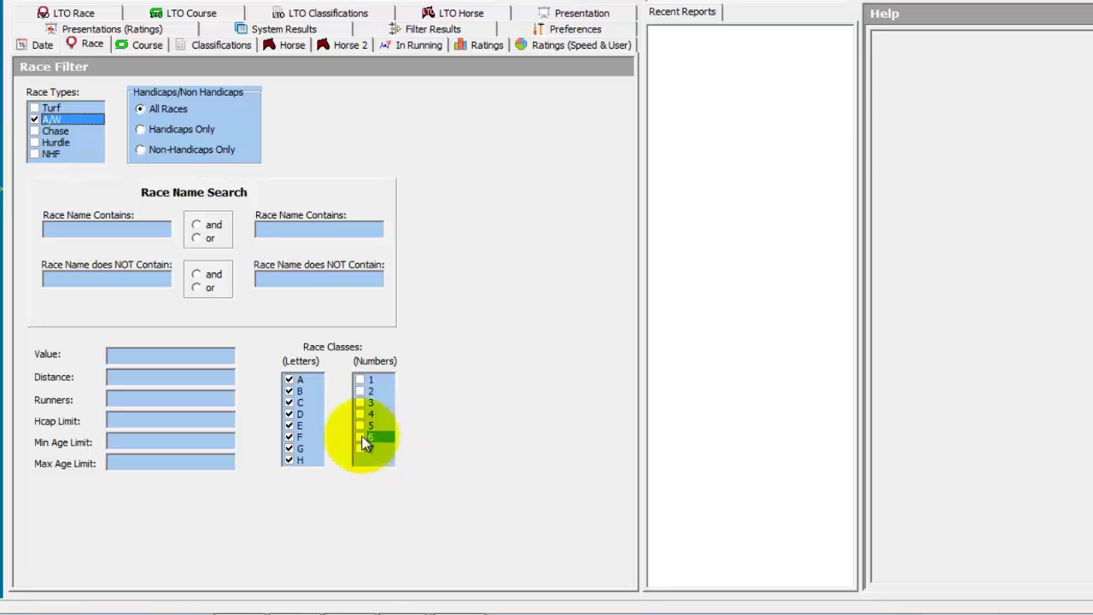
left_click(359, 436)
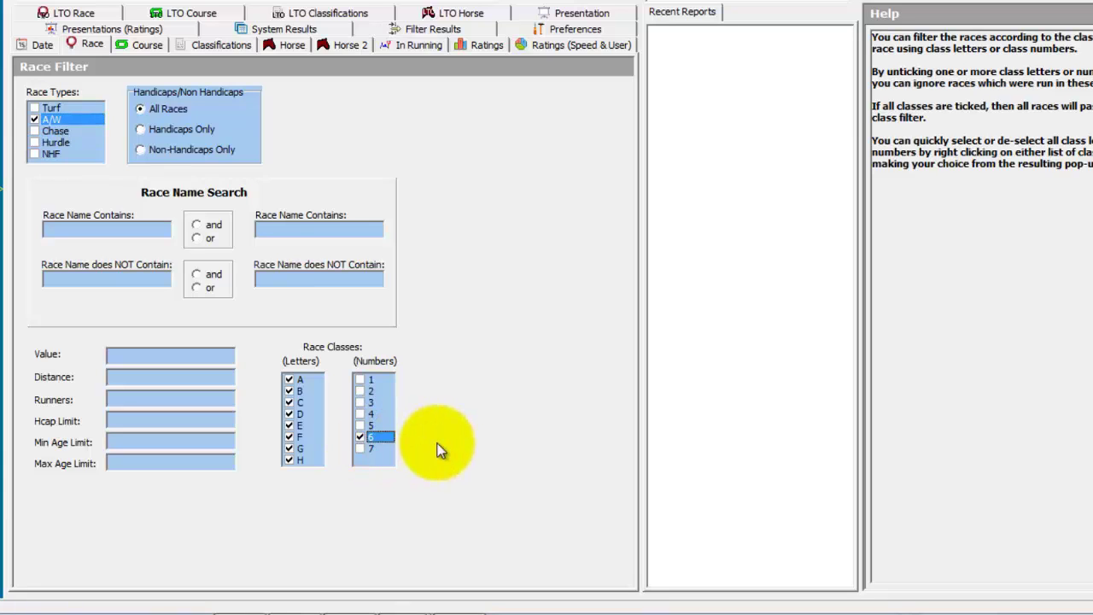
Step: Set the system's Last Time Out speed rating value filter to <61, run the system and view its results
left_click(573, 46)
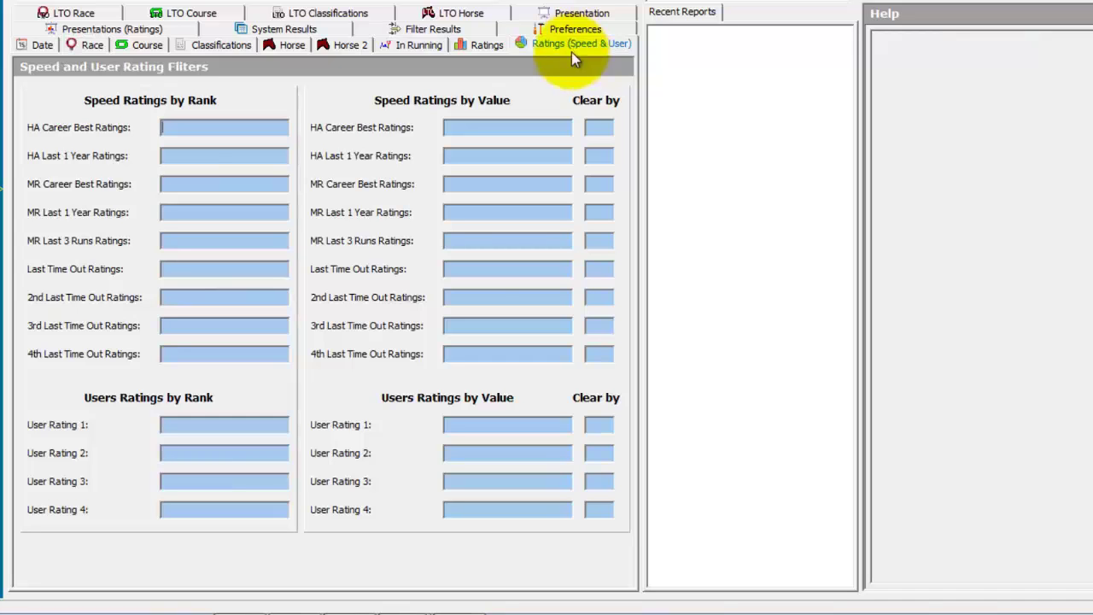
left_click(475, 270)
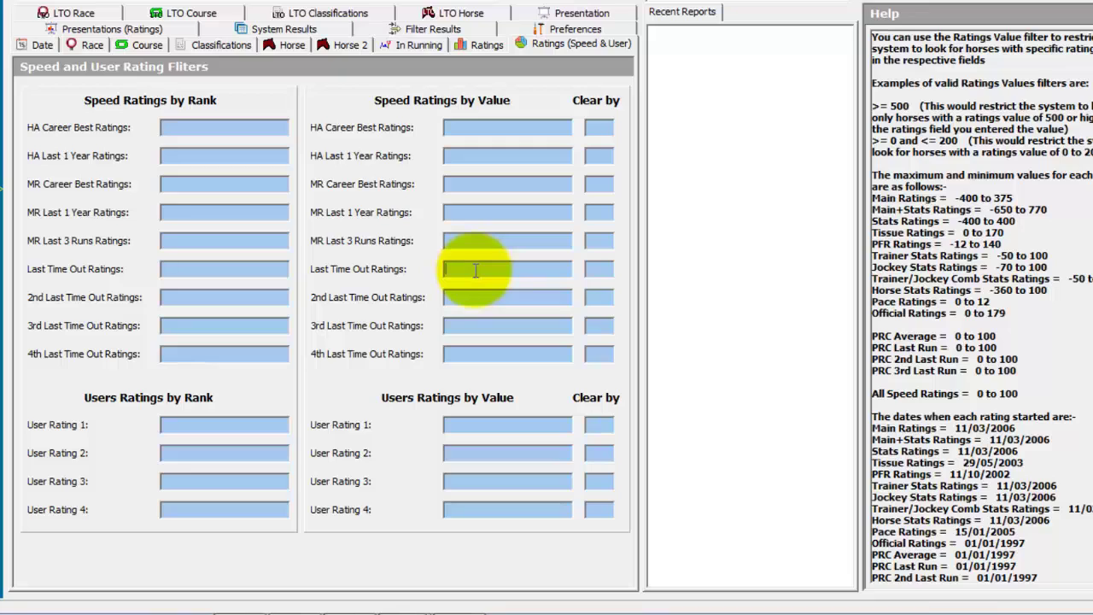
type("<61")
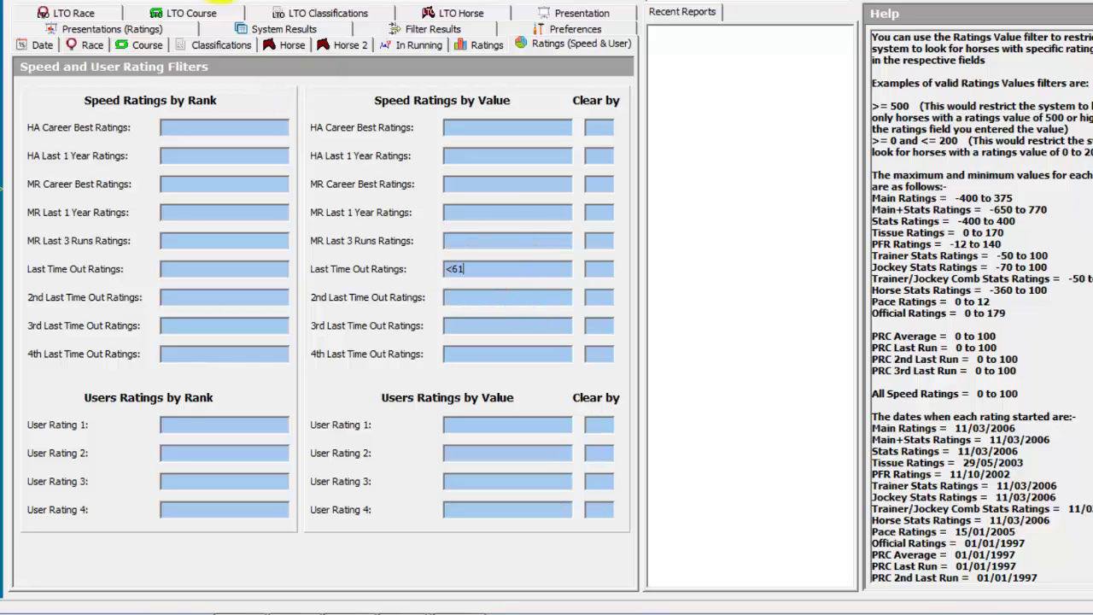
left_click(283, 28)
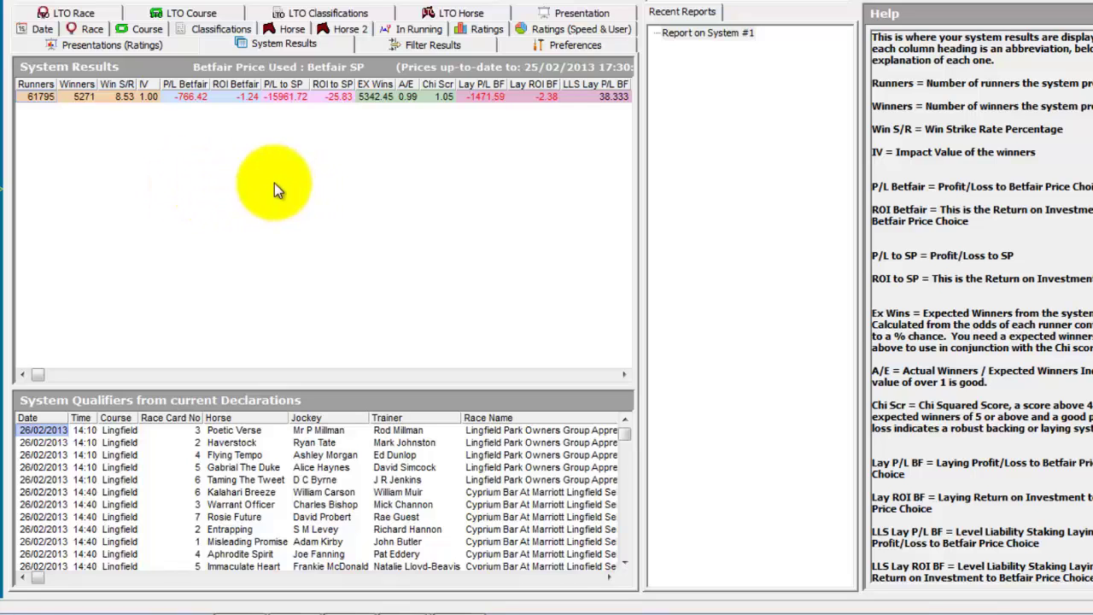
Step: Set the system's Last Time Out speed rating value filter to >=61, run the system and view its results
left_click(566, 29)
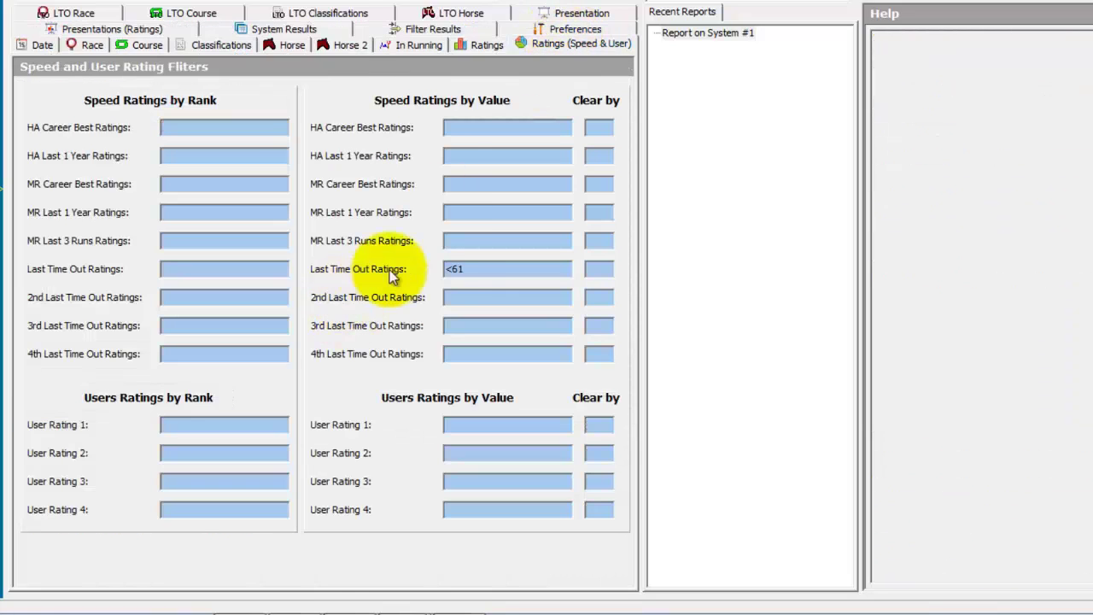
left_click(453, 268)
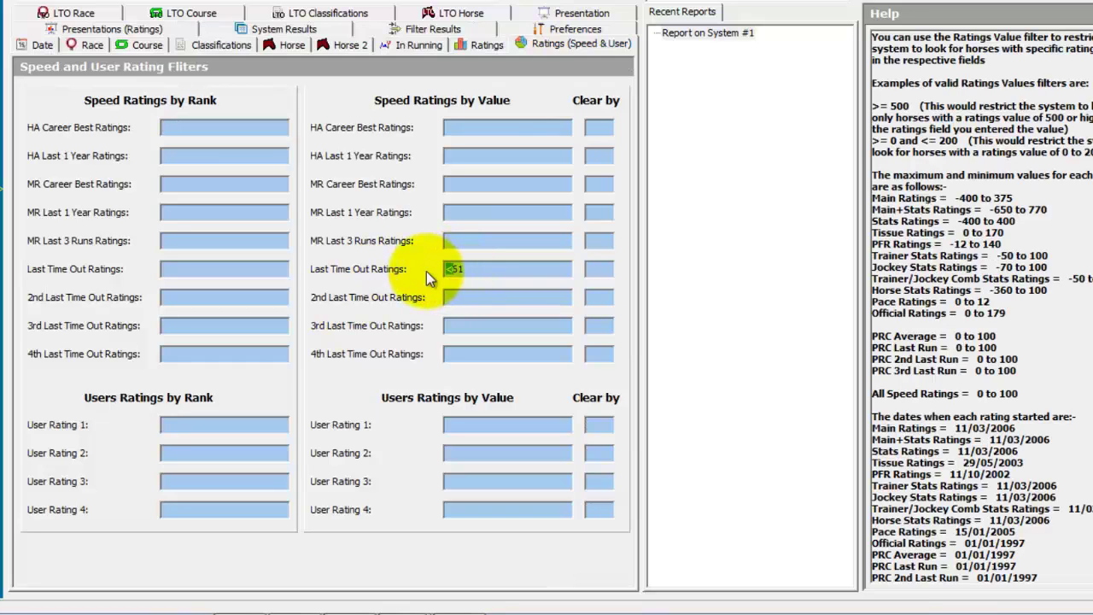
type("=")
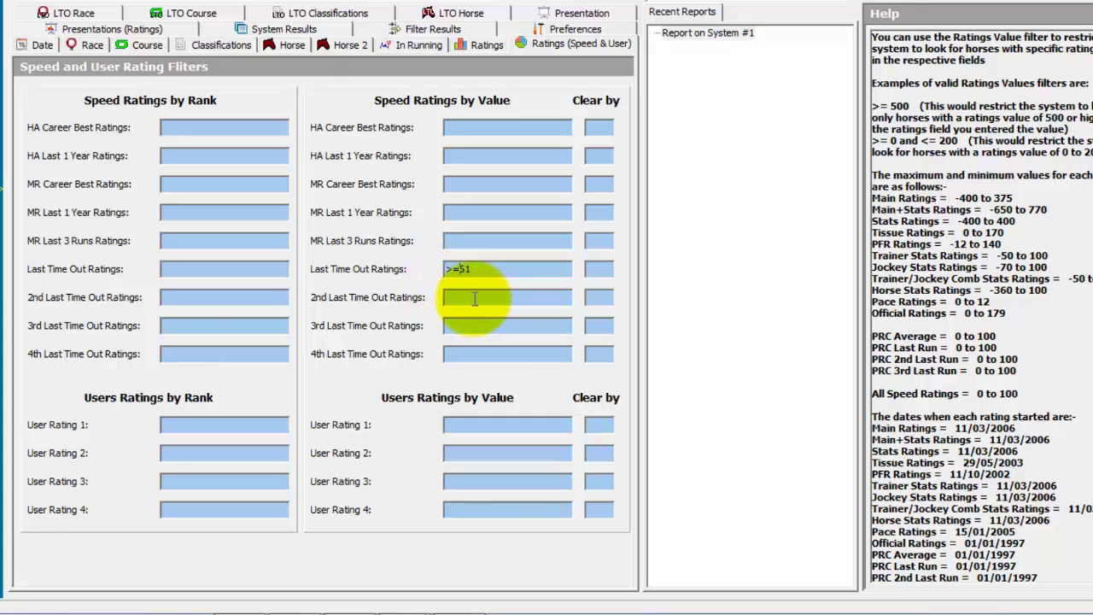
key("Delete")
type("6")
key("BackSpace")
type("5")
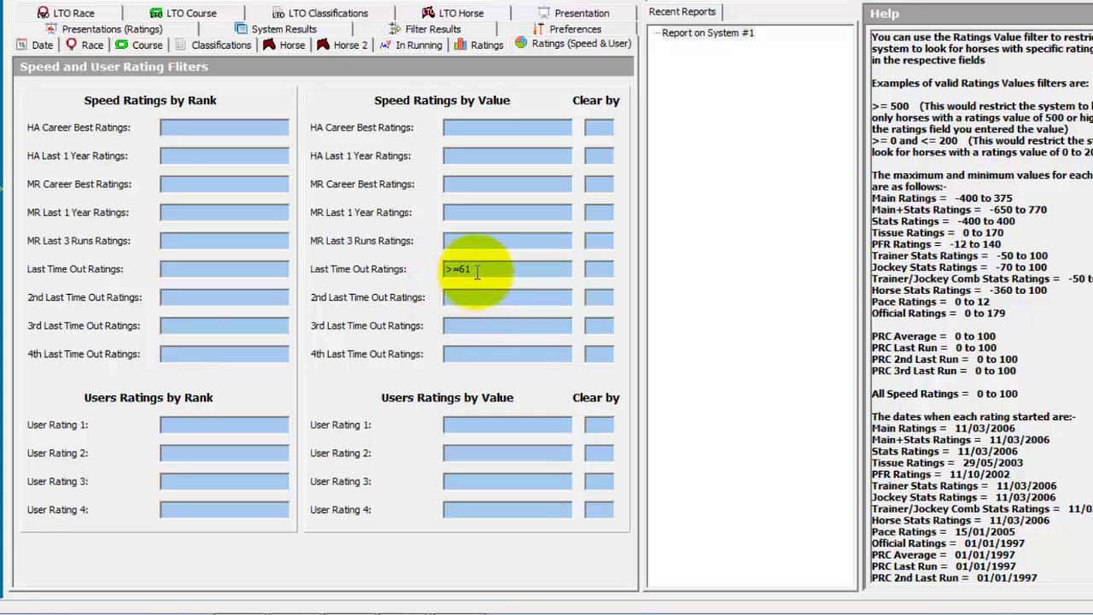
left_click(282, 29)
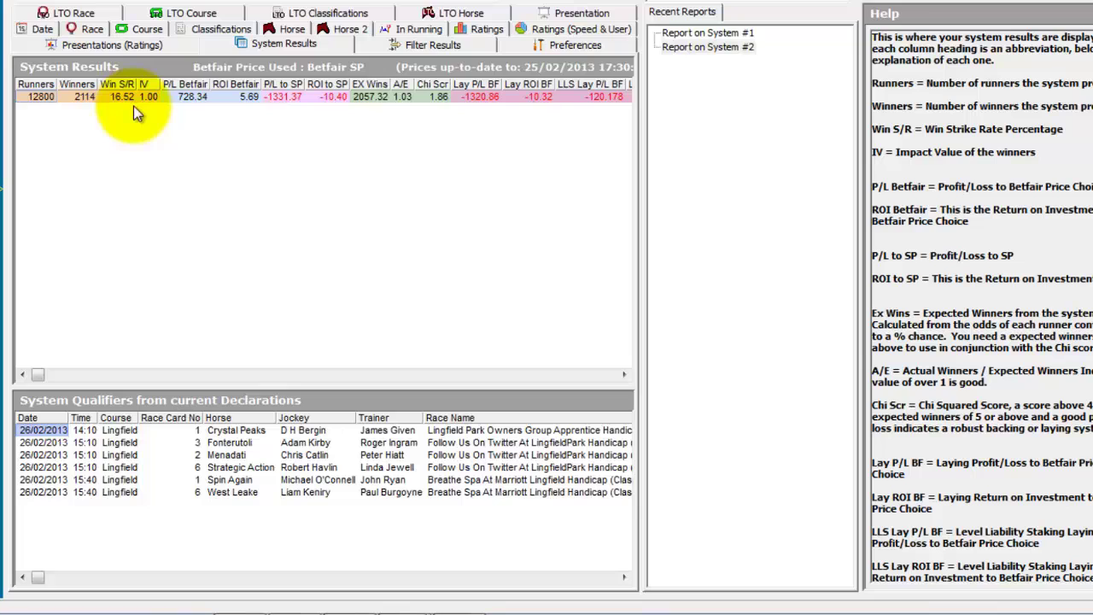
Step: Compare the results of Report on System #1 and Report on System #2, and show the system's race filter
left_click(693, 33)
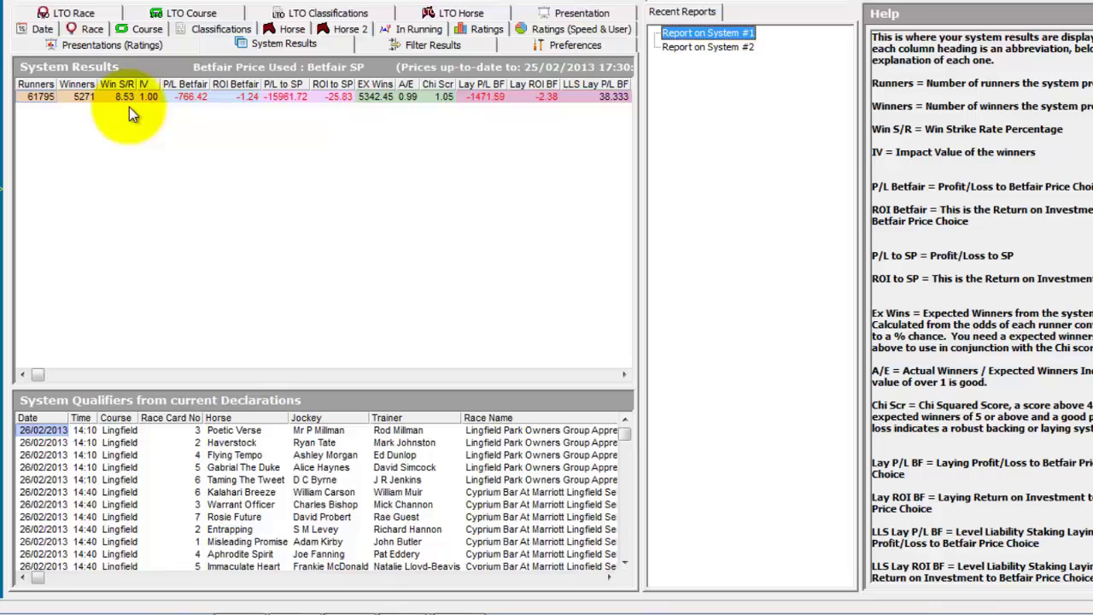
left_click(708, 47)
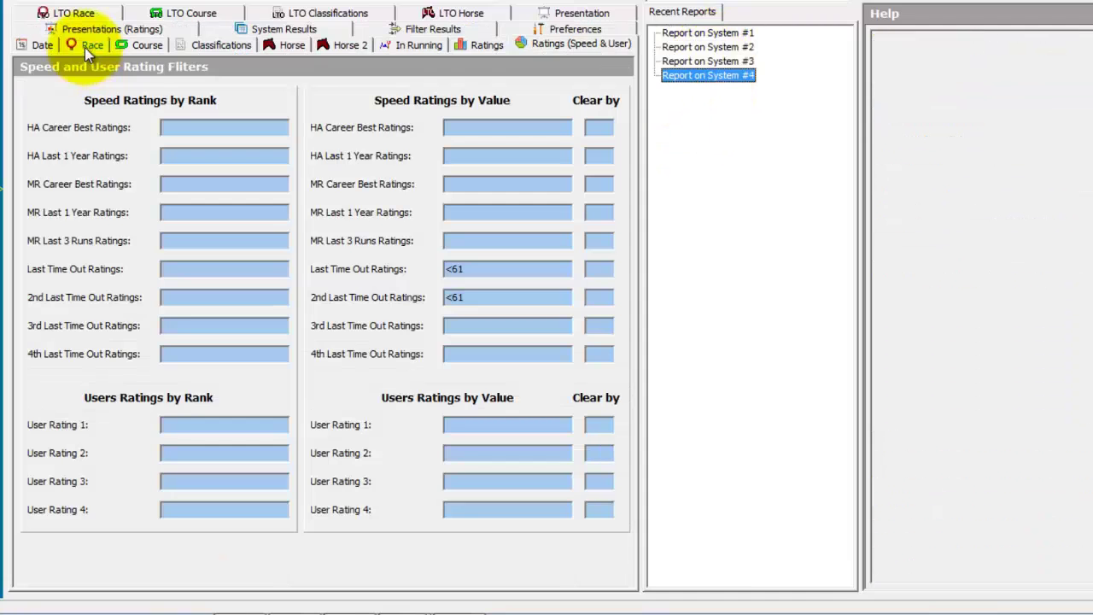
left_click(88, 44)
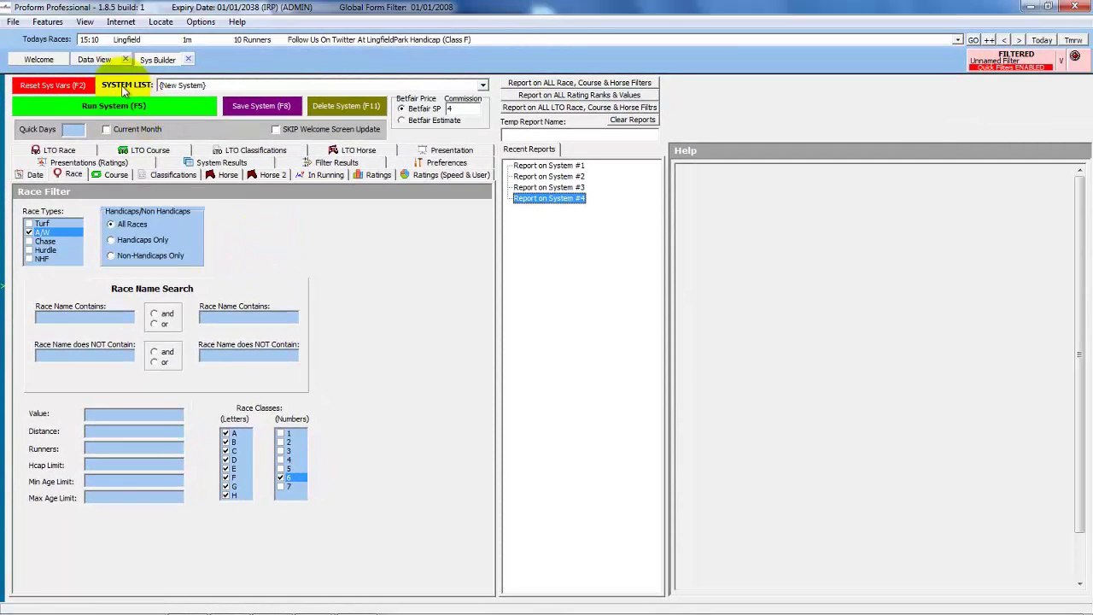
Step: Return to the 15:10 Lingfield race card and bring its first columns, from draw and pace to horse and form, back into view
left_click(95, 60)
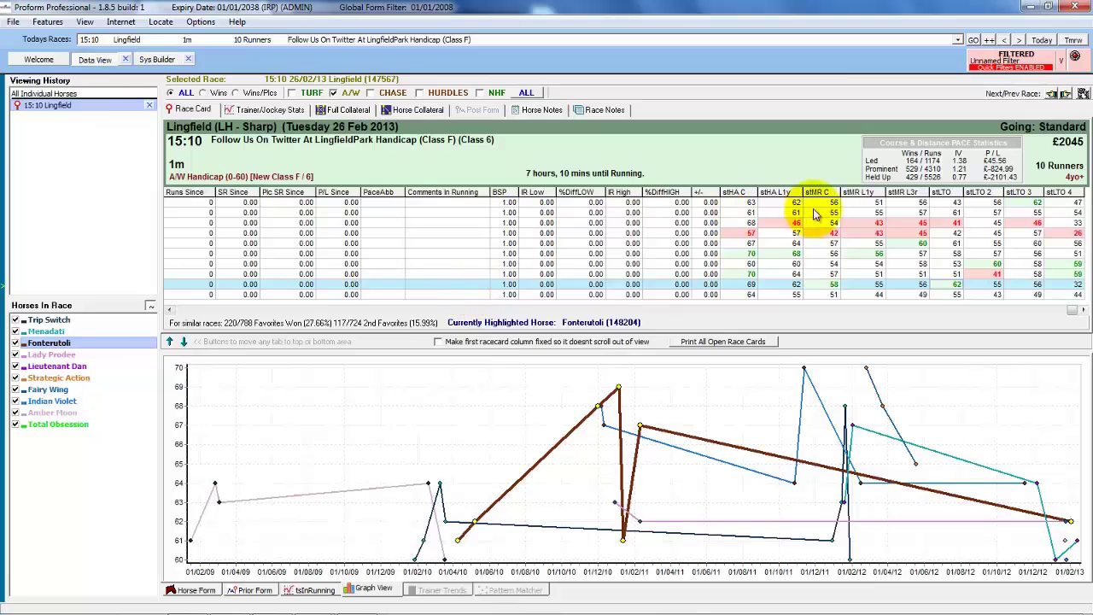
left_click(232, 311)
left_click(232, 311)
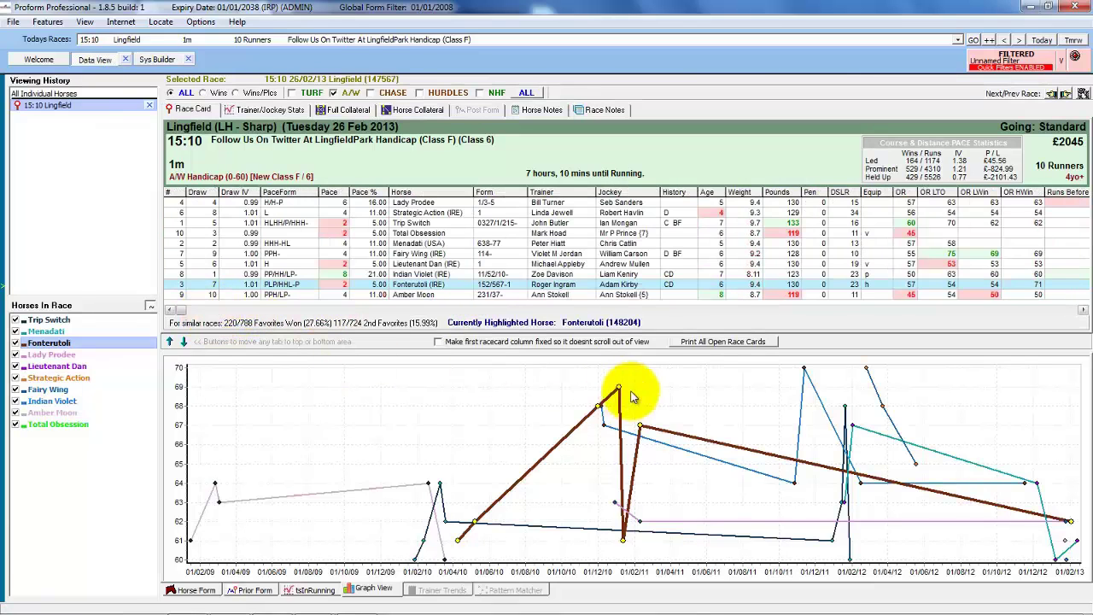